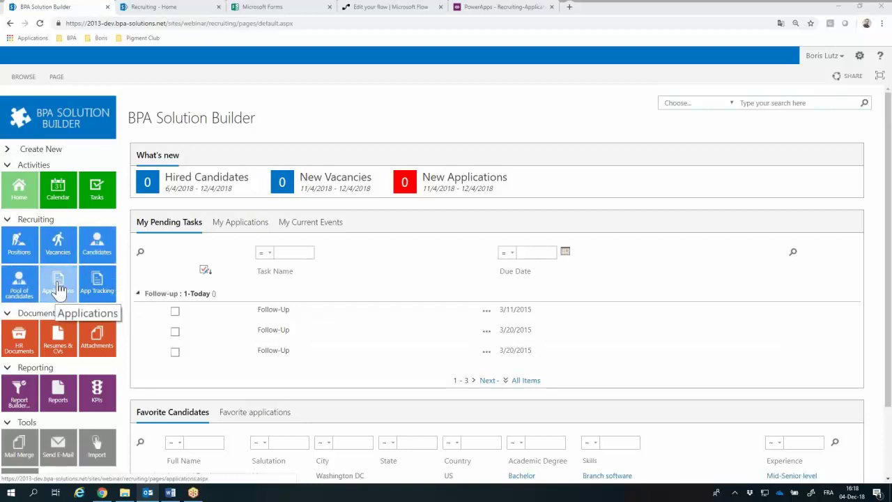
# From the Recruiting home, reach the site contents listing Applications, Positions, Vacancies and Candidates
pyautogui.click(196, 8)
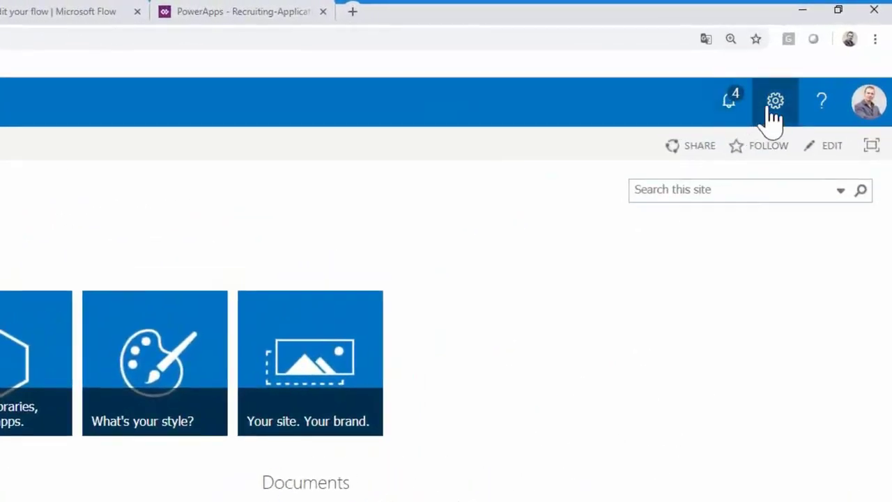
pyautogui.click(823, 60)
pyautogui.click(723, 342)
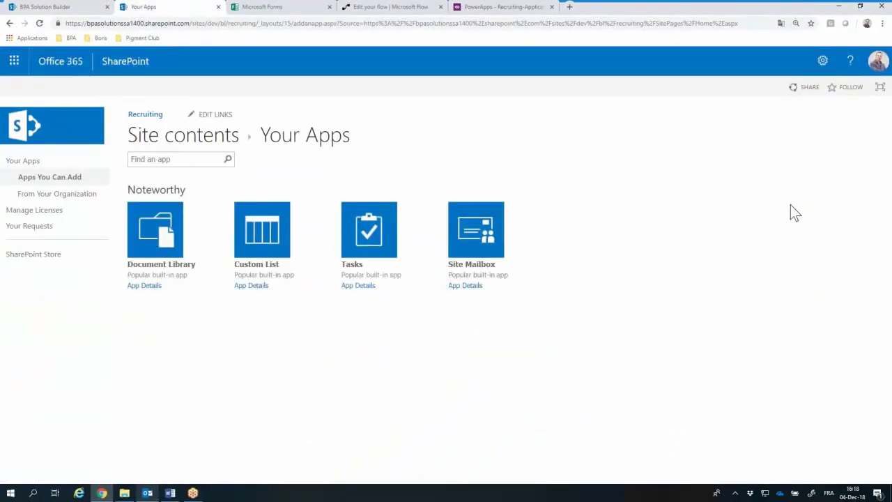
pyautogui.scroll(-2, 664, 221)
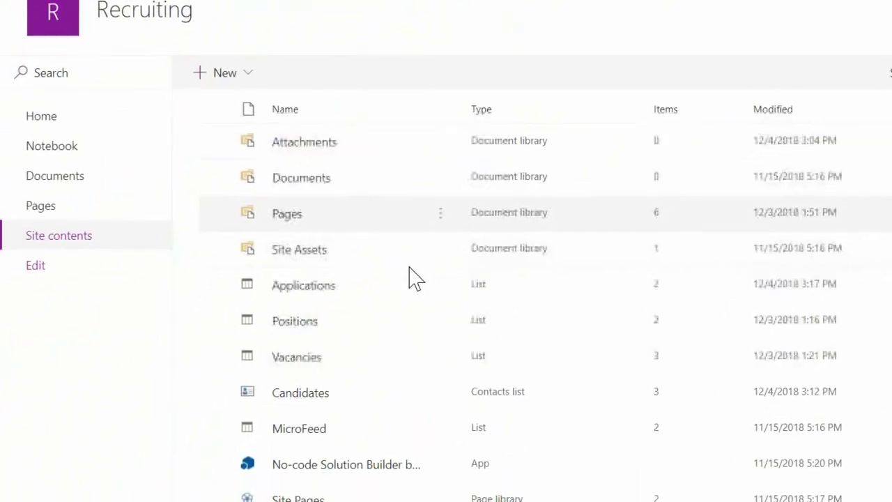
# Open the Applications list settings and highlight its Candidate, Position and Vacancy lookup columns
pyautogui.scroll(-1, 328, 282)
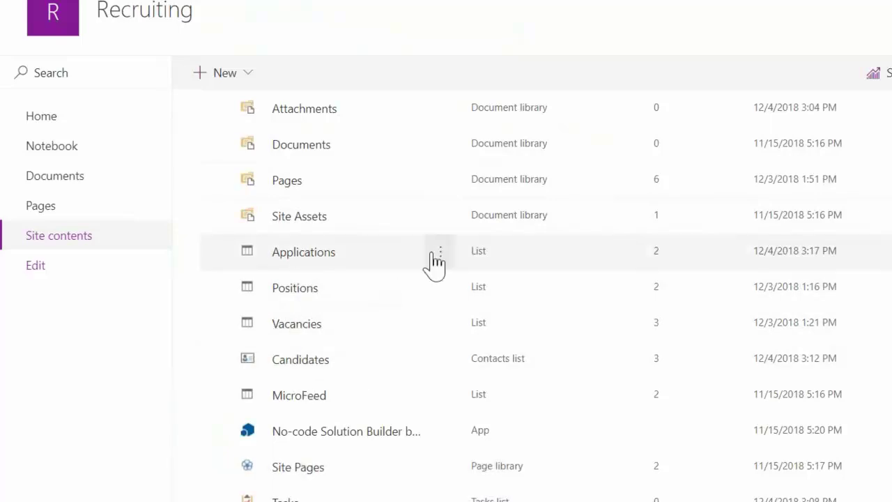
pyautogui.click(439, 252)
pyautogui.click(456, 317)
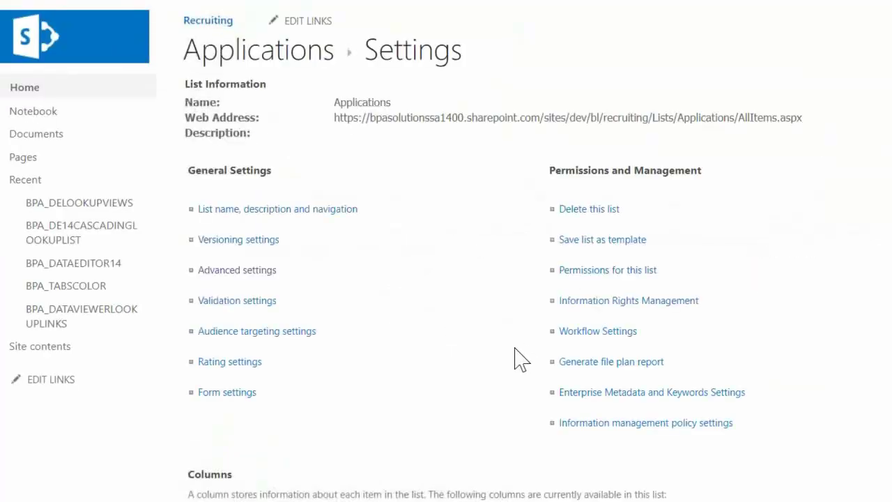
pyautogui.scroll(-2, 517, 359)
pyautogui.scroll(-1, 518, 360)
pyautogui.scroll(-2, 520, 360)
pyautogui.moveTo(515, 355); pyautogui.dragTo(191, 327)
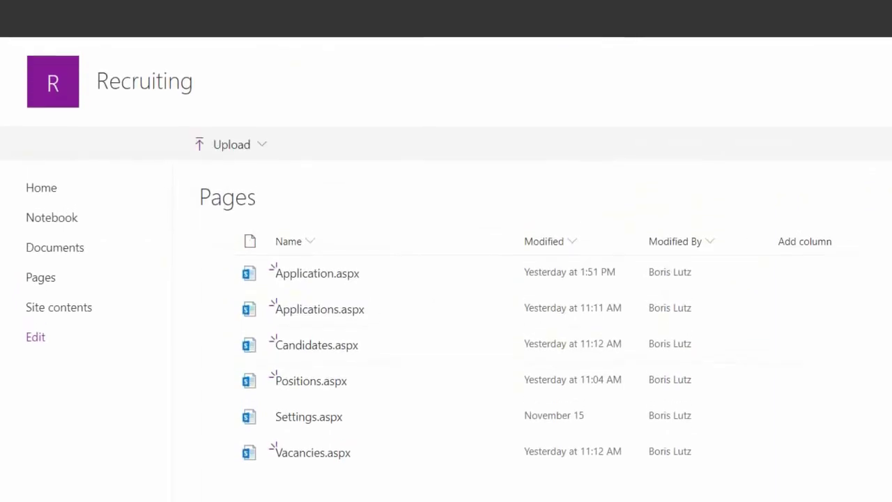
# Open the Applications.aspx page from the Pages library in edit mode
pyautogui.click(256, 146)
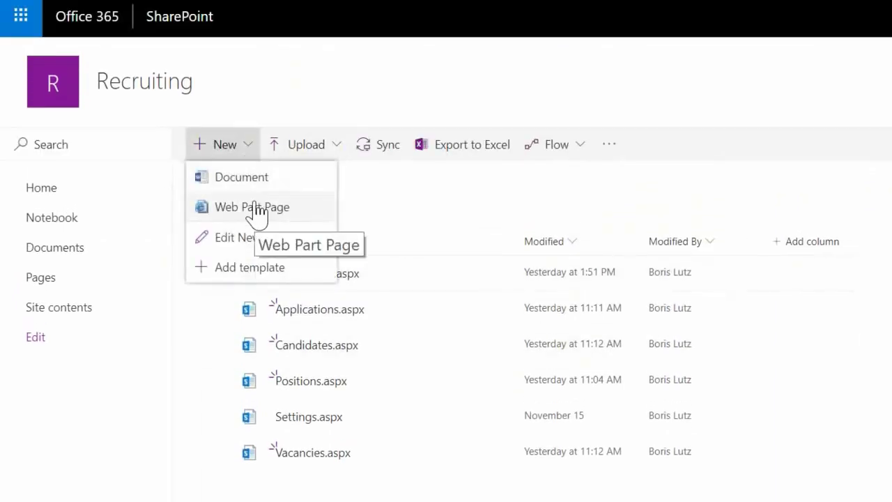
pyautogui.click(323, 209)
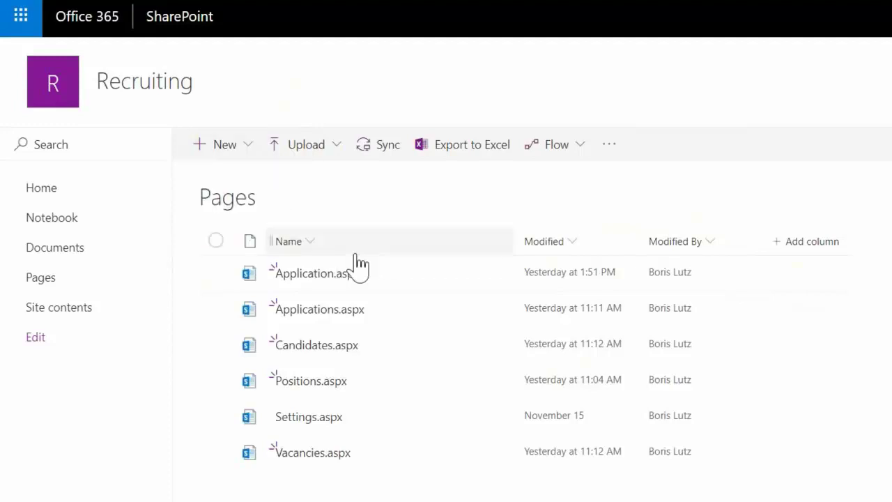
pyautogui.click(317, 311)
pyautogui.click(71, 57)
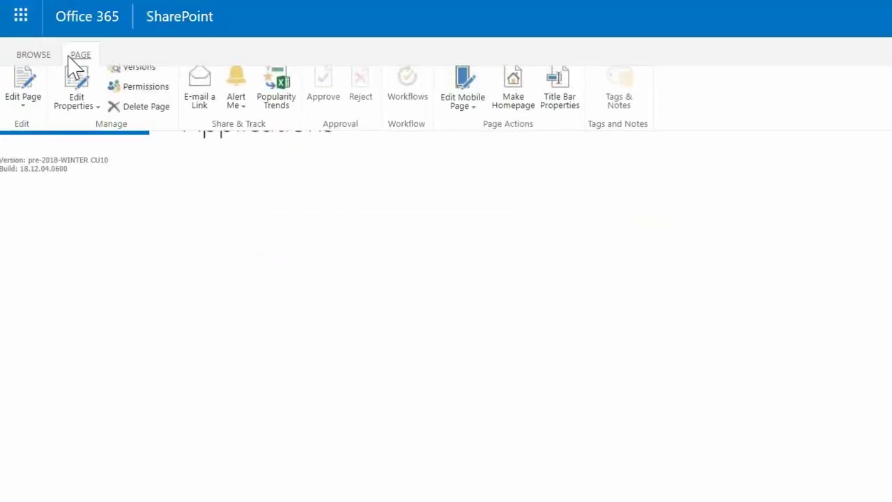
pyautogui.click(24, 92)
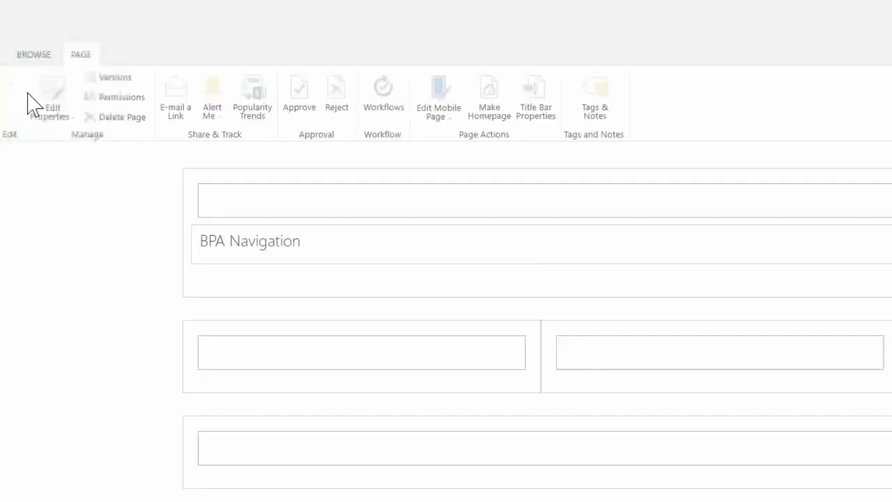
# Add the BPA Tabs web part to the header and select its Applications configuration
pyautogui.click(718, 206)
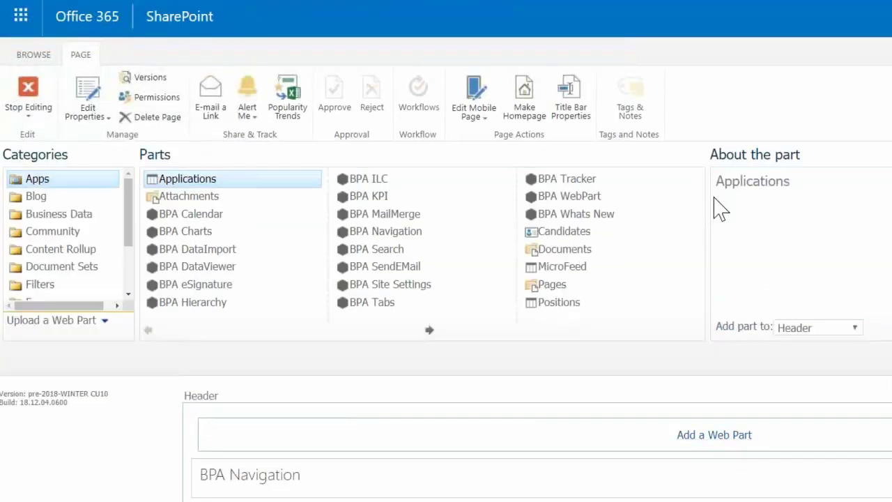
pyautogui.click(383, 234)
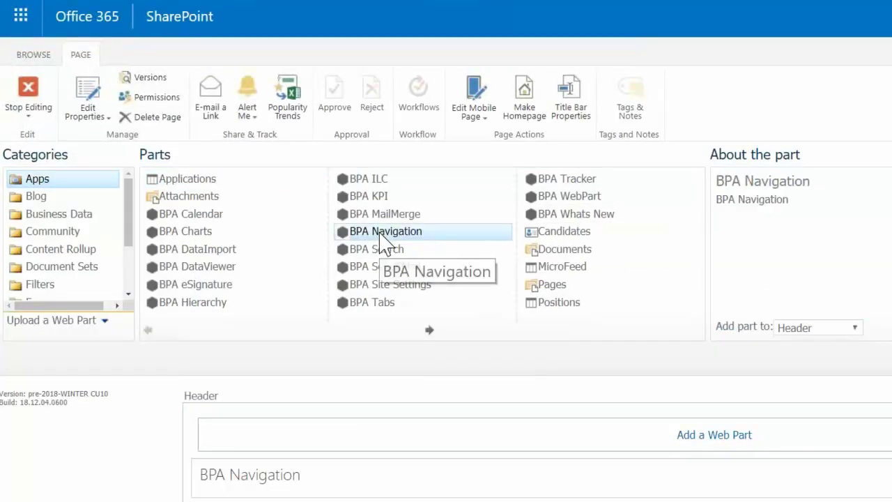
pyautogui.click(385, 307)
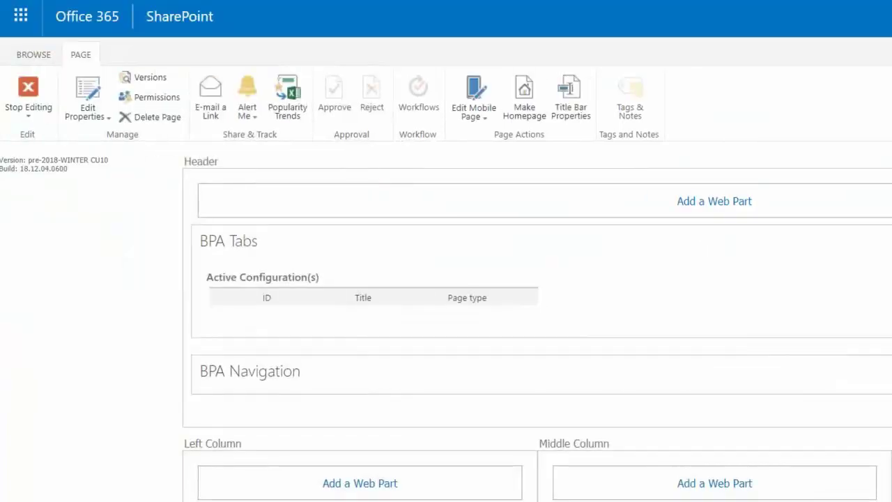
pyautogui.click(673, 237)
pyautogui.click(631, 330)
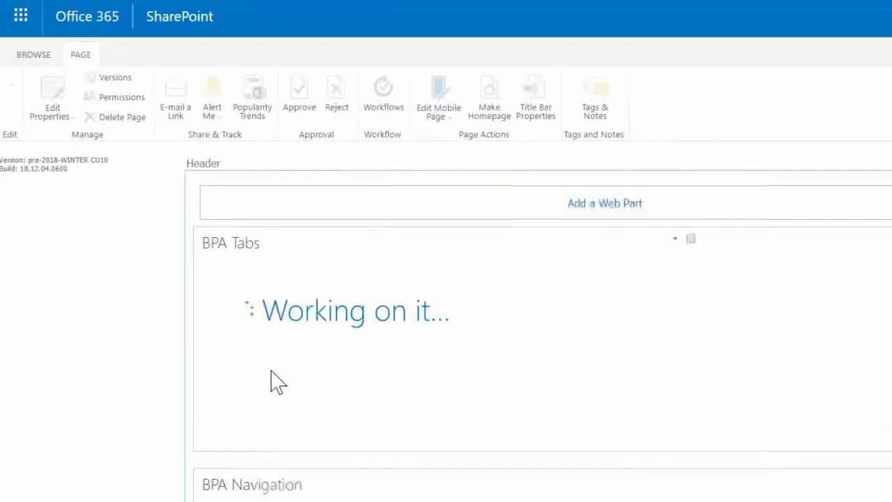
pyautogui.click(250, 313)
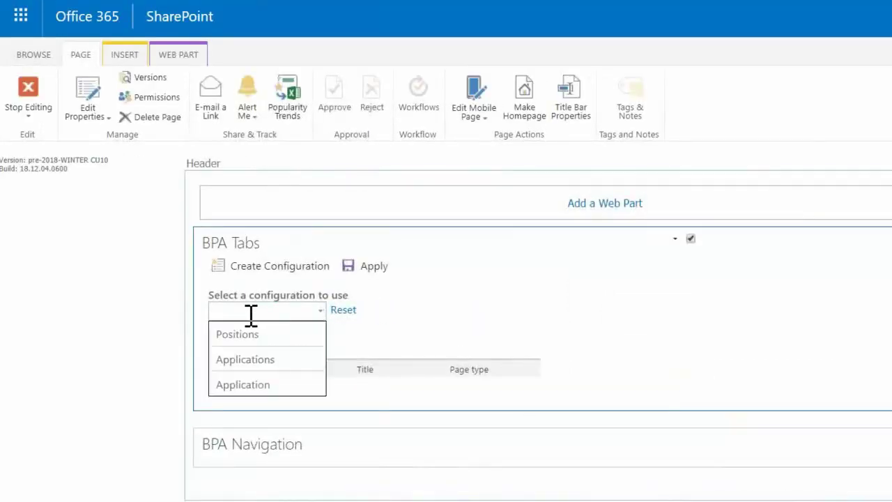
pyautogui.click(252, 362)
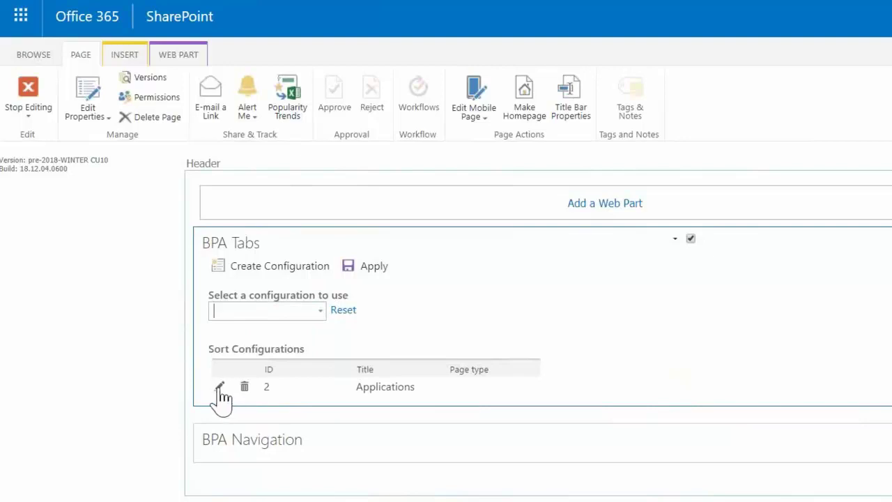
# Edit the Applications configuration's header data viewer, keeping Applications as the source list
pyautogui.click(219, 387)
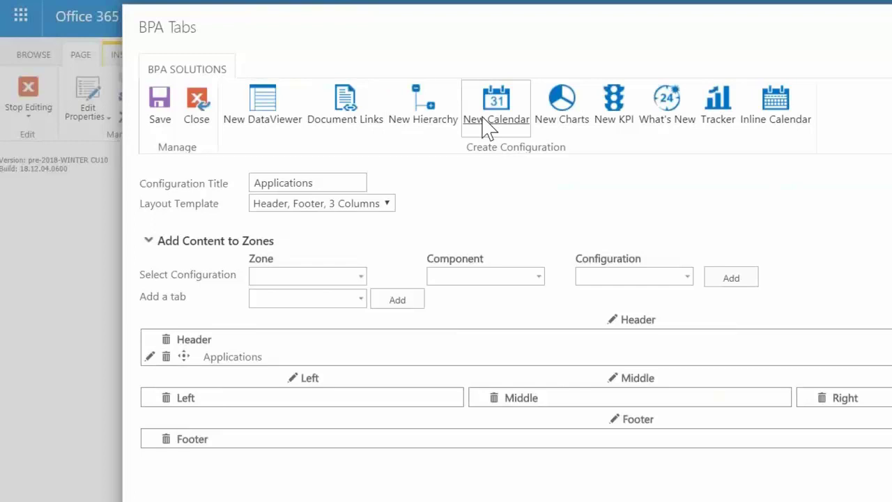
pyautogui.click(149, 357)
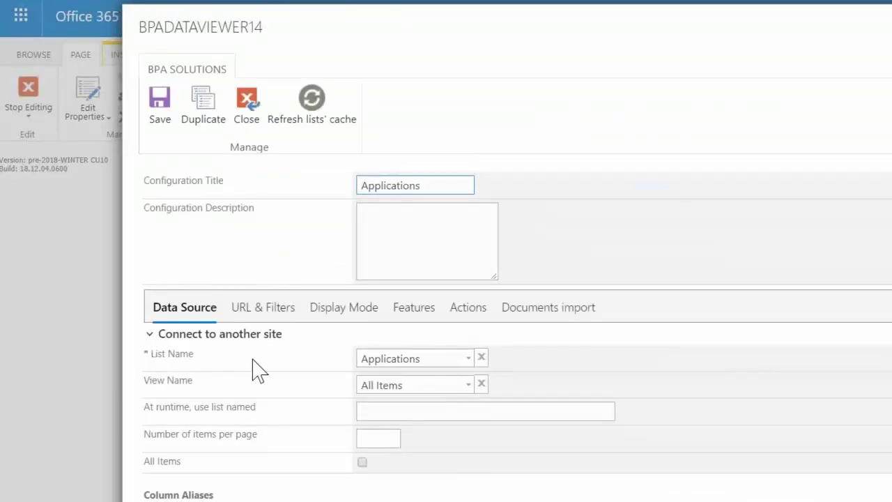
pyautogui.click(370, 359)
pyautogui.click(370, 379)
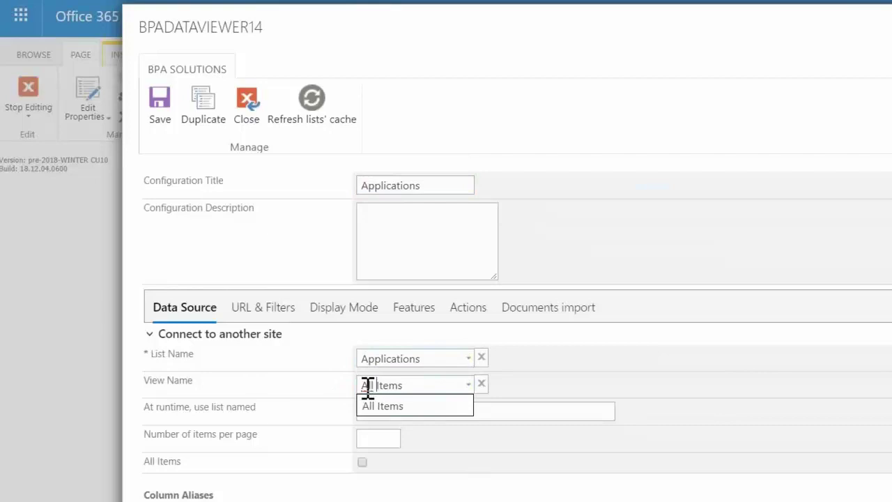
pyautogui.click(228, 398)
# Turn on Display Favorites, review the New Item action, and close both configuration dialogs
pyautogui.click(414, 313)
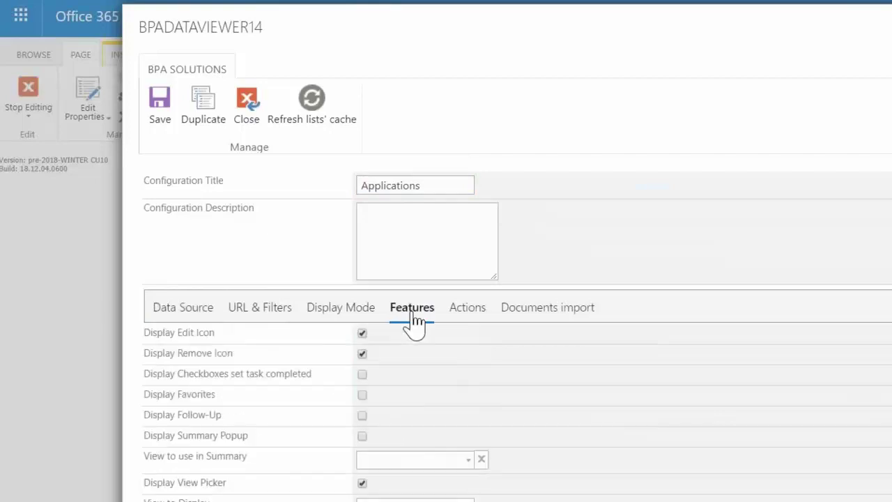
pyautogui.click(362, 395)
pyautogui.click(481, 317)
pyautogui.click(422, 359)
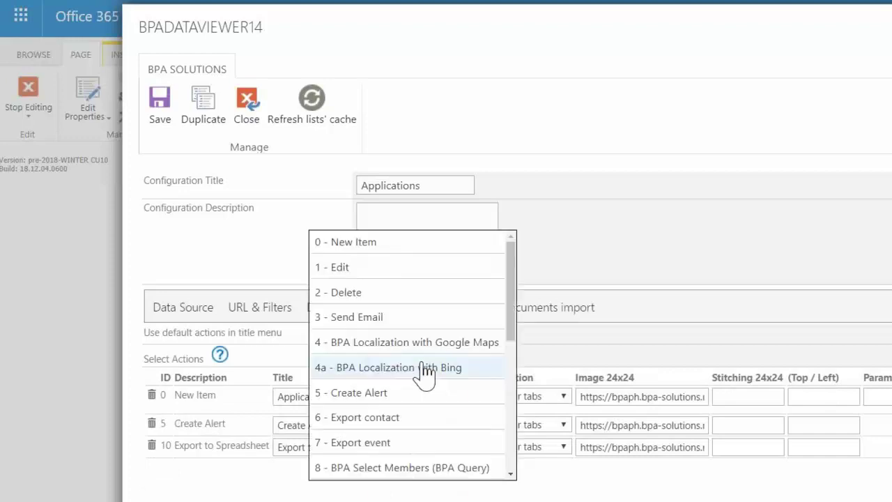
pyautogui.click(277, 483)
pyautogui.moveTo(328, 397); pyautogui.dragTo(279, 396)
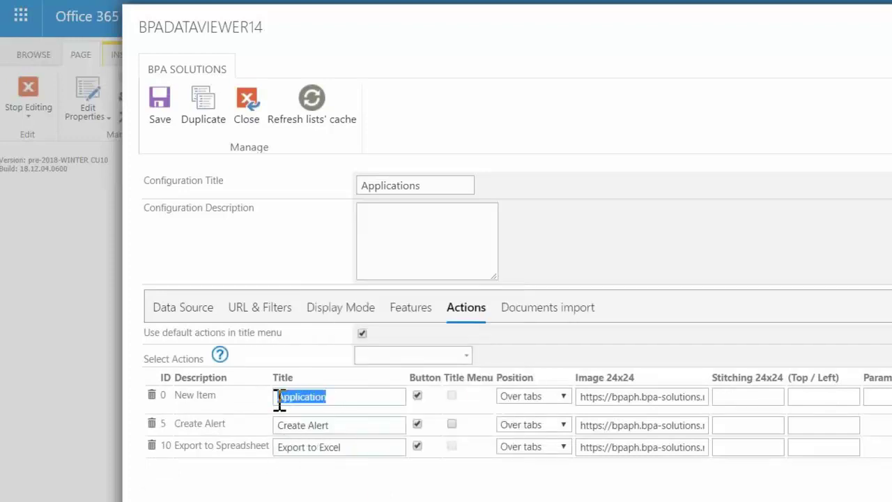
pyautogui.click(251, 131)
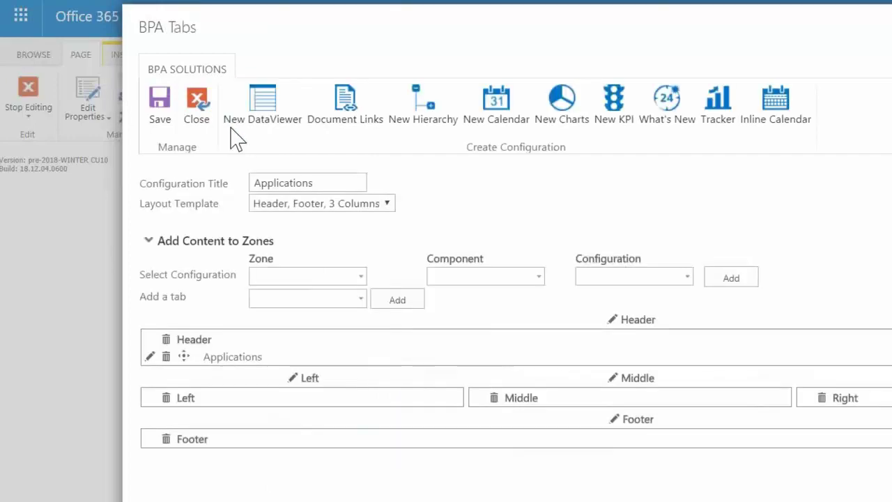
pyautogui.click(200, 120)
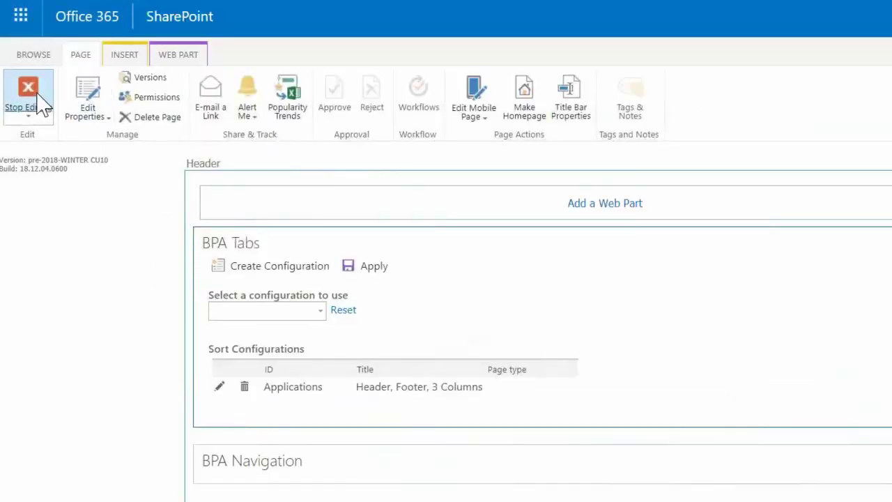
# Leave page edit mode and open the BPA Quick Links navigation settings
pyautogui.click(42, 105)
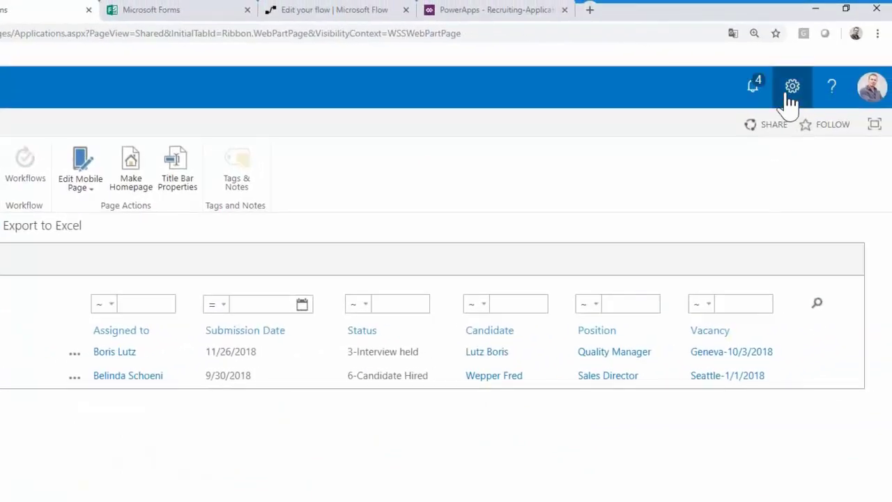
pyautogui.click(791, 97)
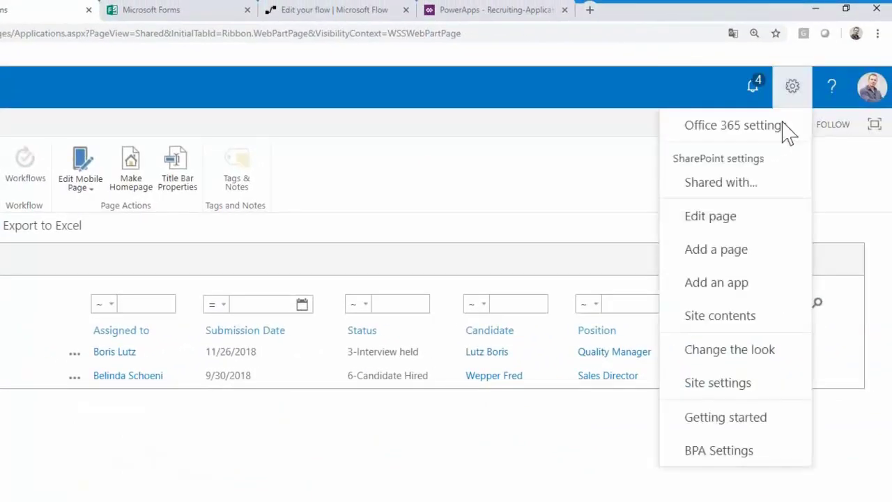
pyautogui.click(742, 456)
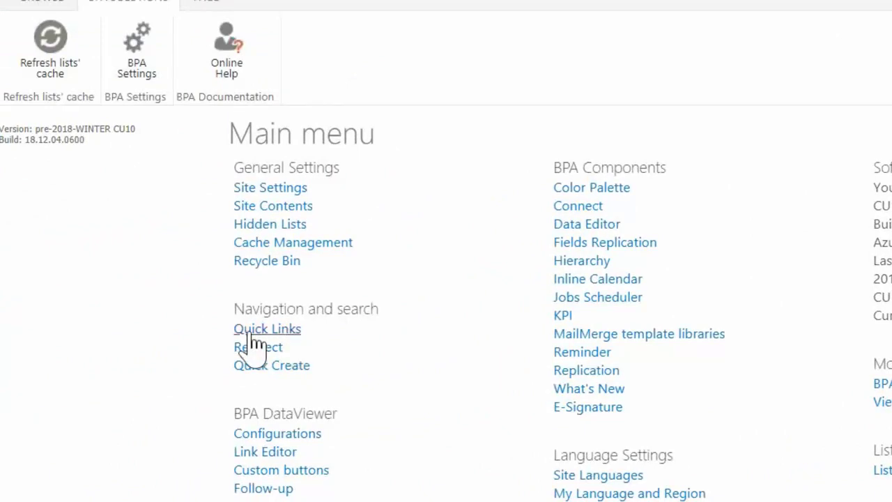
pyautogui.click(273, 329)
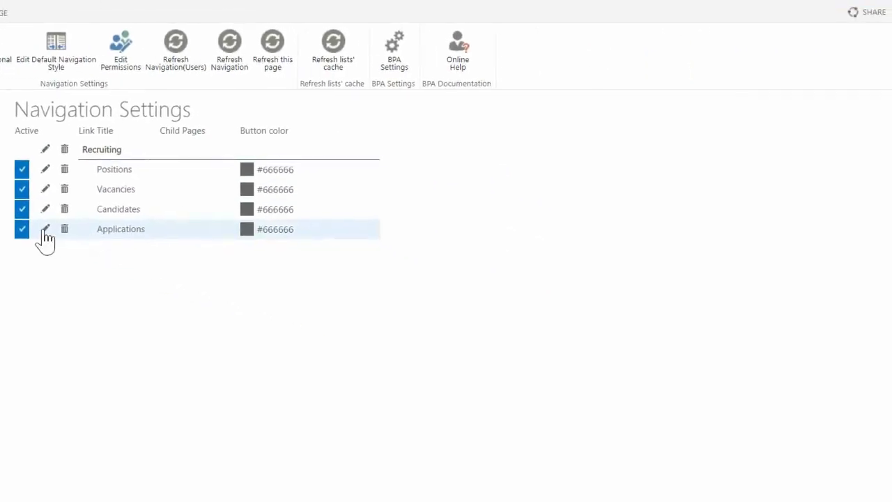
# Inspect the Applications navigation link, then mark the Recruiting group Active
pyautogui.click(45, 230)
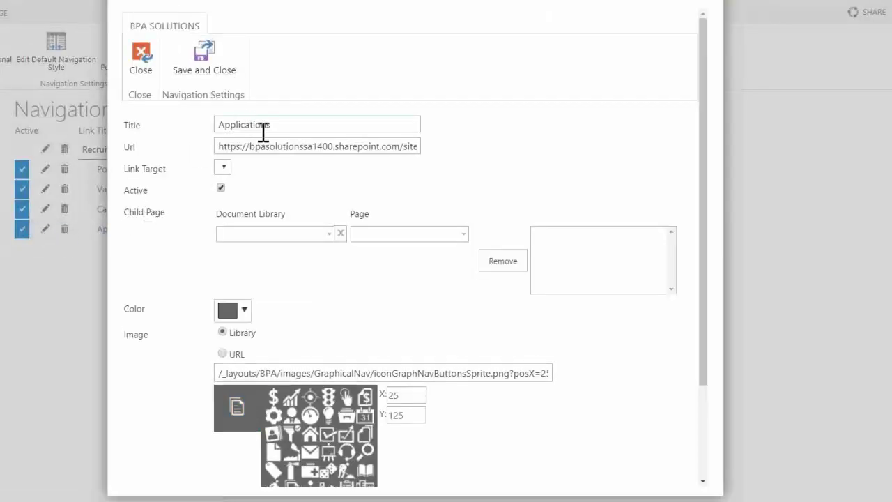
pyautogui.moveTo(239, 148); pyautogui.dragTo(332, 147)
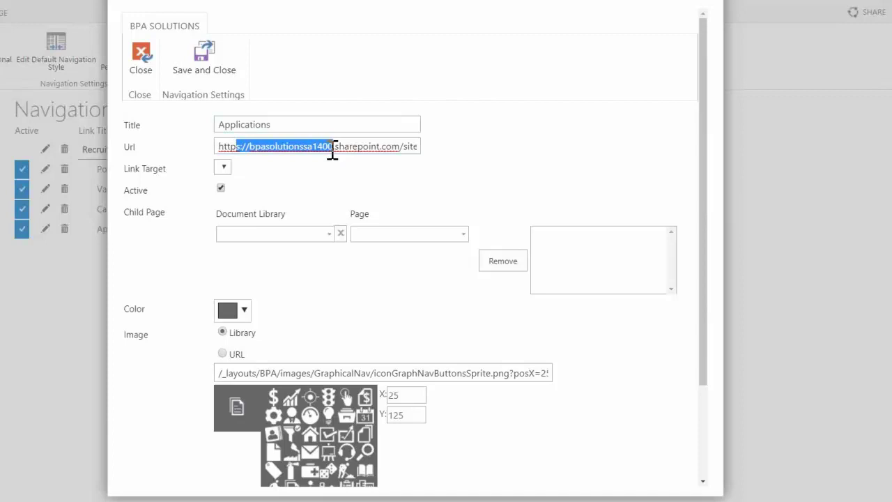
pyautogui.click(244, 310)
pyautogui.click(328, 320)
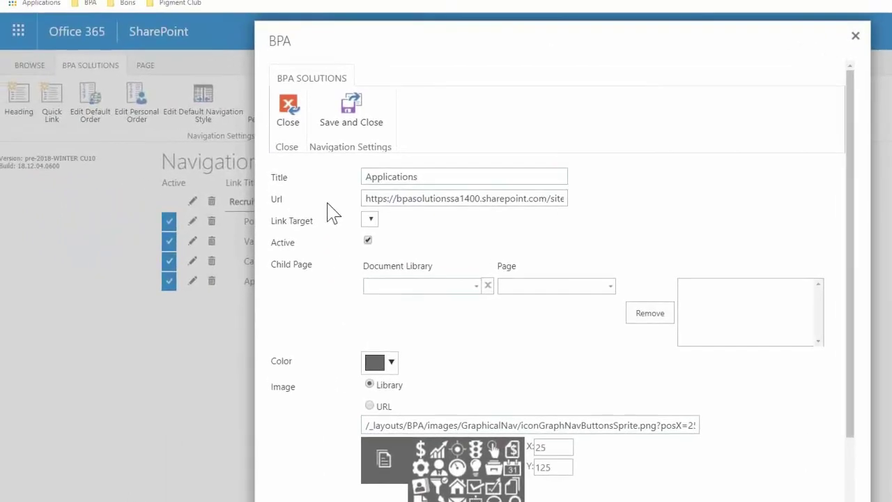
pyautogui.click(303, 121)
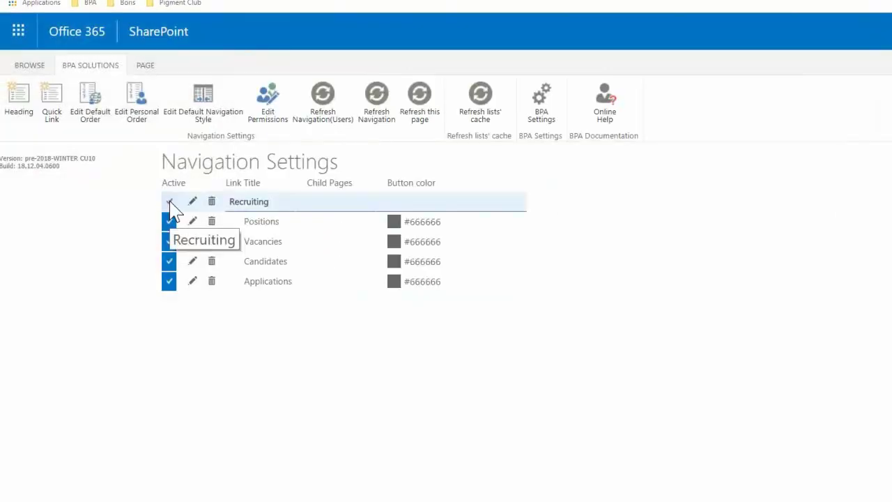
pyautogui.click(169, 204)
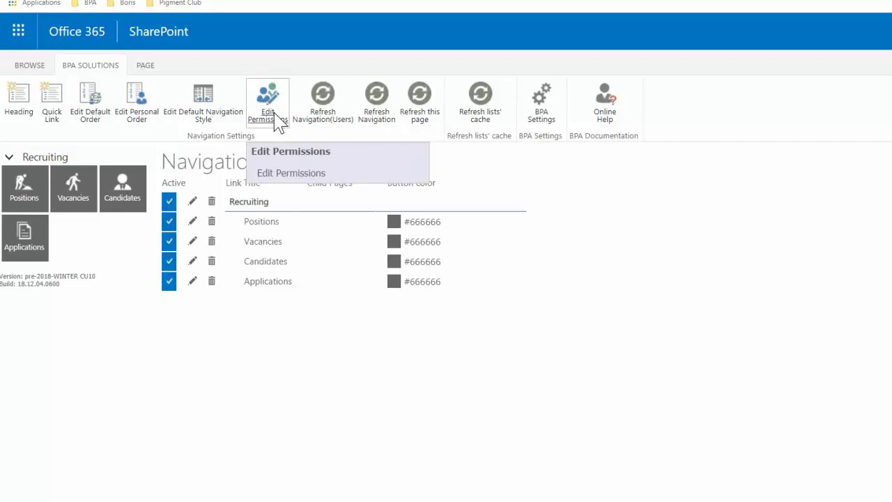
# Open the Applications tile and preview the New Item form without saving
pyautogui.click(27, 234)
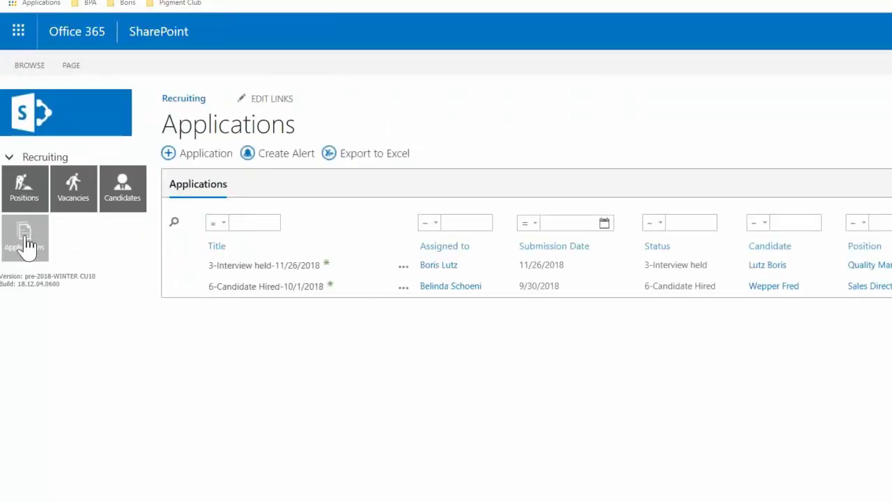
pyautogui.click(204, 165)
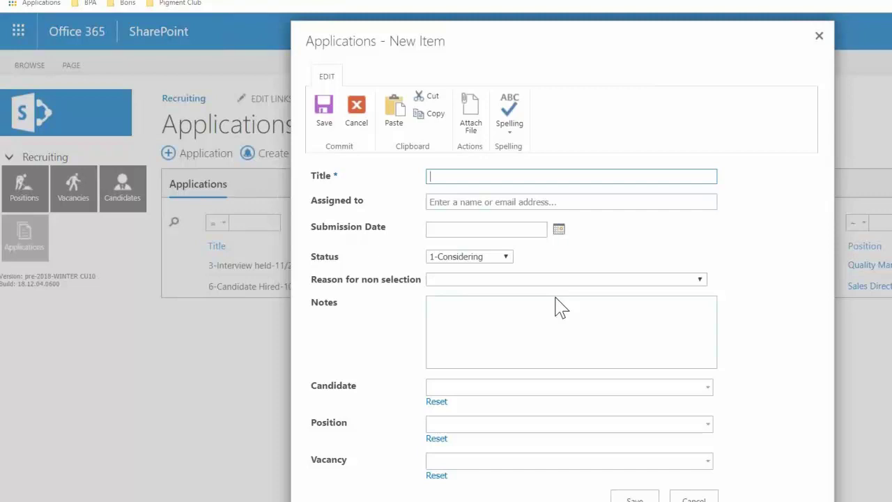
pyautogui.click(357, 110)
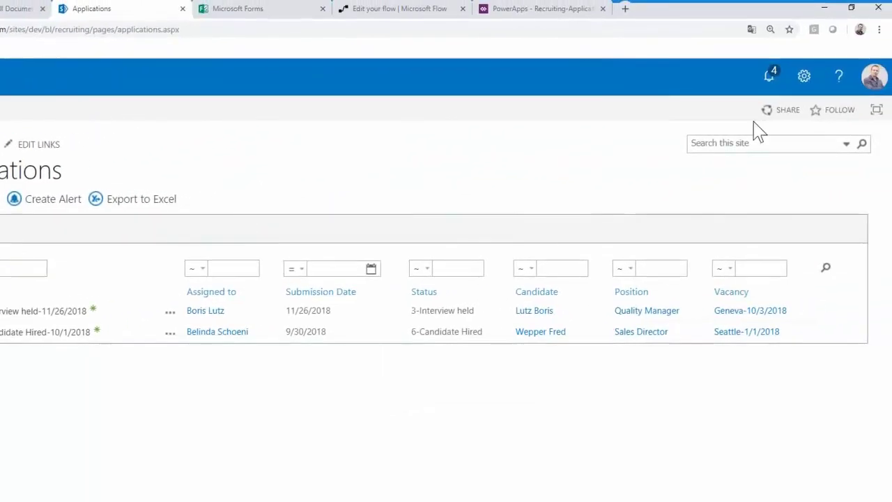
# Open the Data Editor form configurations for Applications and edit the Application configuration
pyautogui.click(804, 76)
pyautogui.click(772, 410)
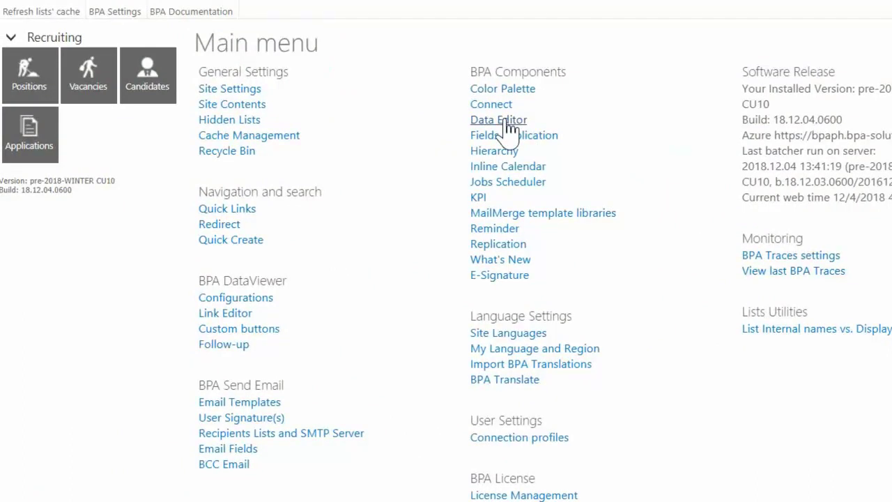
pyautogui.click(506, 122)
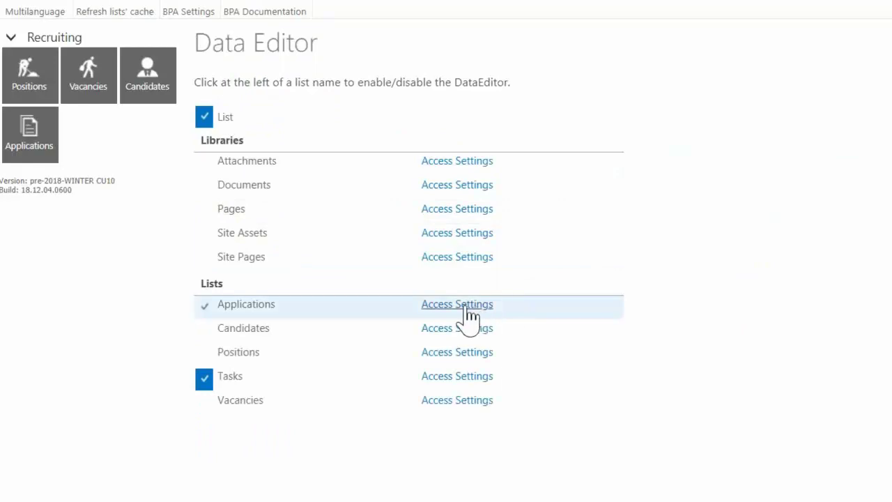
pyautogui.click(469, 307)
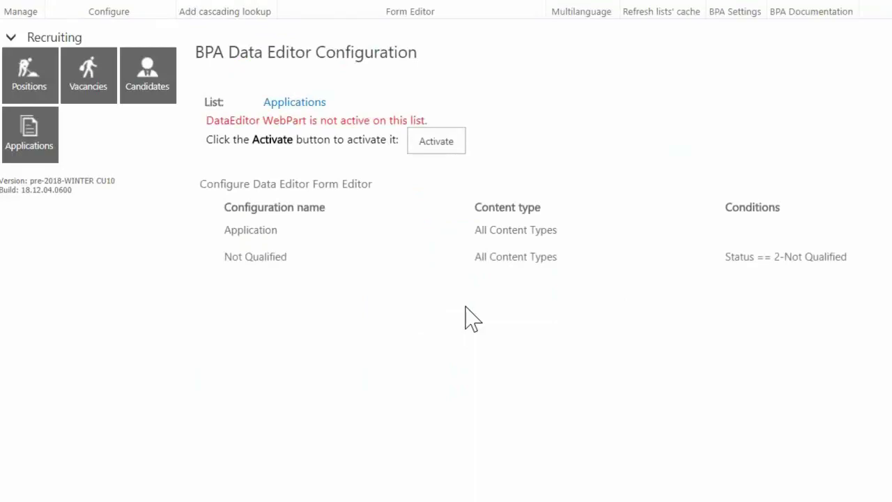
pyautogui.click(206, 230)
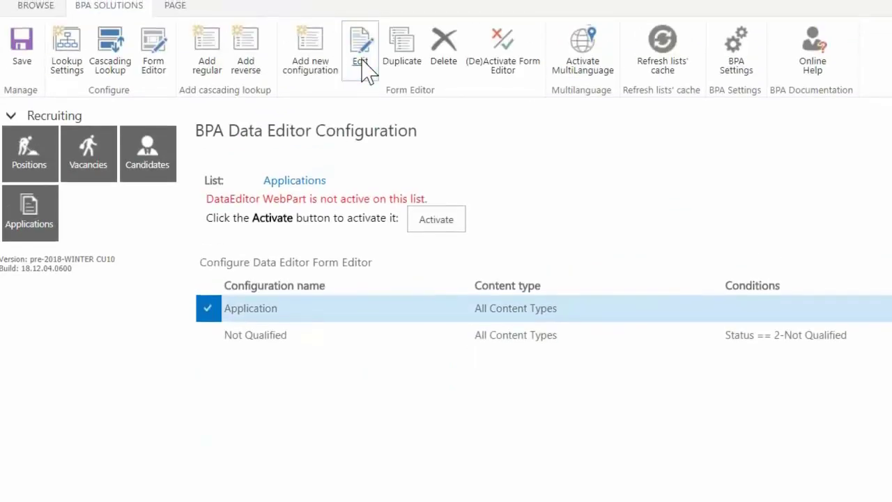
pyautogui.click(367, 70)
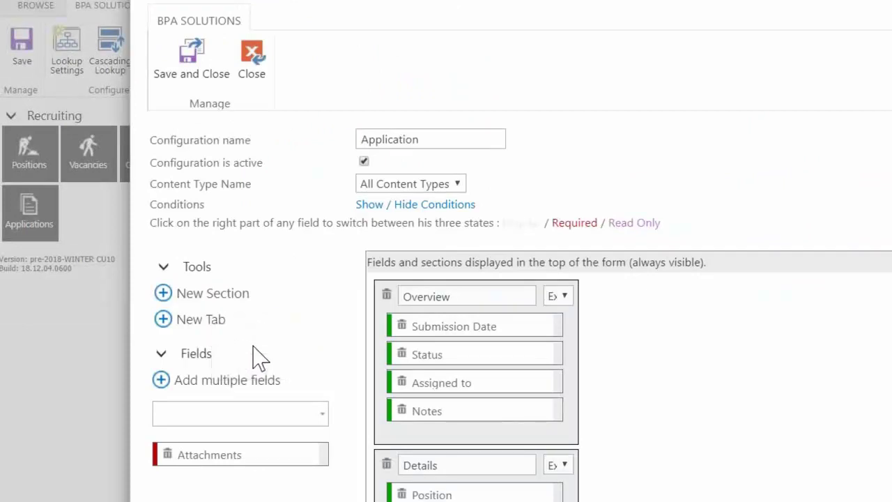
# Add Reason for non selection under Notes as a read-only field and close the editor
pyautogui.click(216, 411)
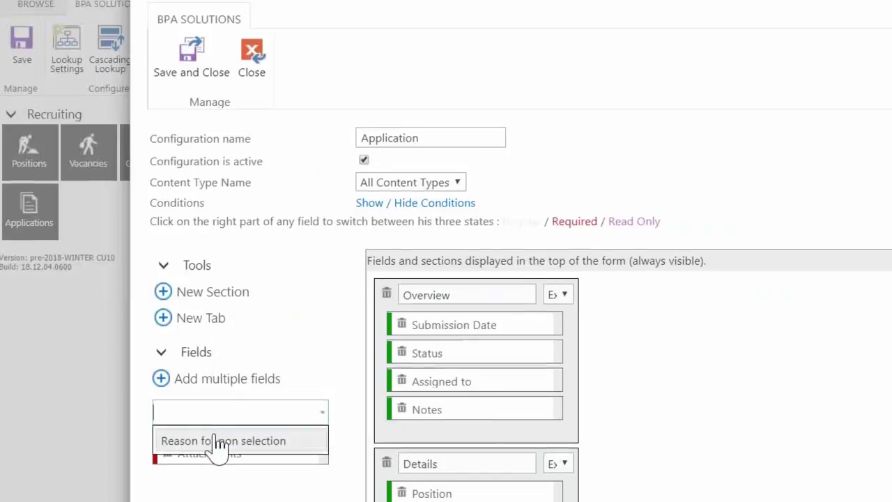
pyautogui.click(218, 442)
pyautogui.moveTo(215, 411); pyautogui.dragTo(439, 376)
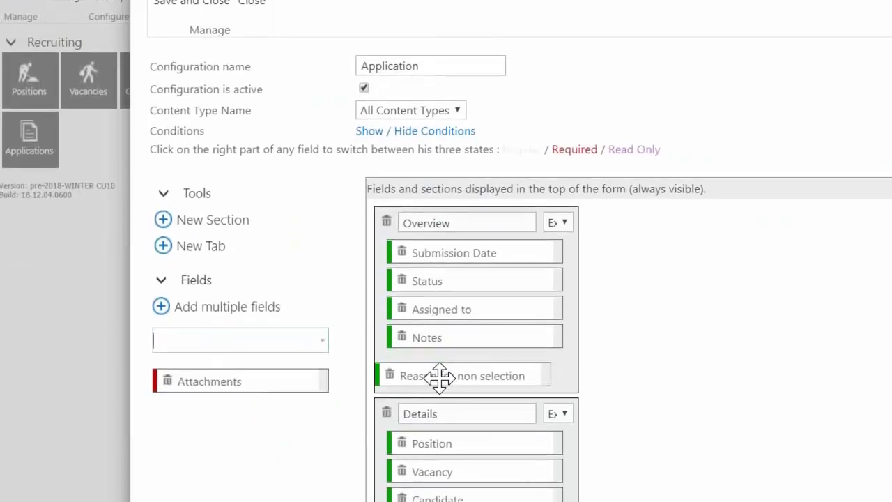
pyautogui.moveTo(439, 376); pyautogui.dragTo(440, 376)
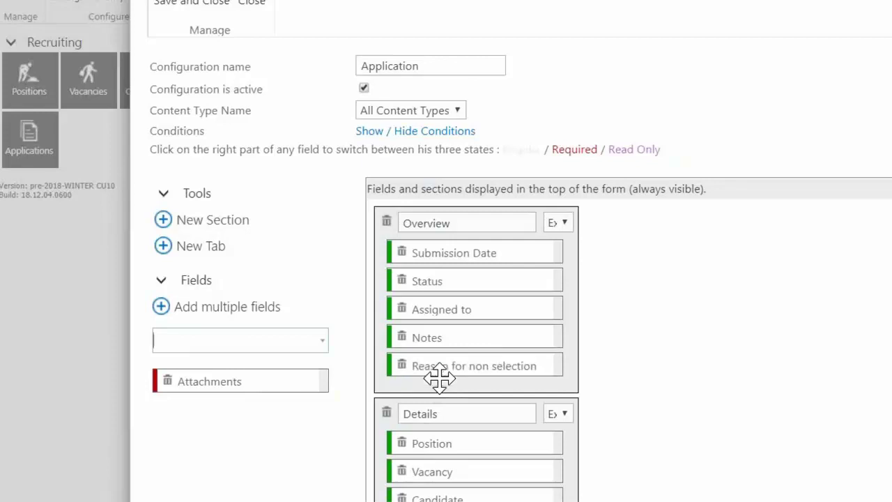
pyautogui.moveTo(557, 365)
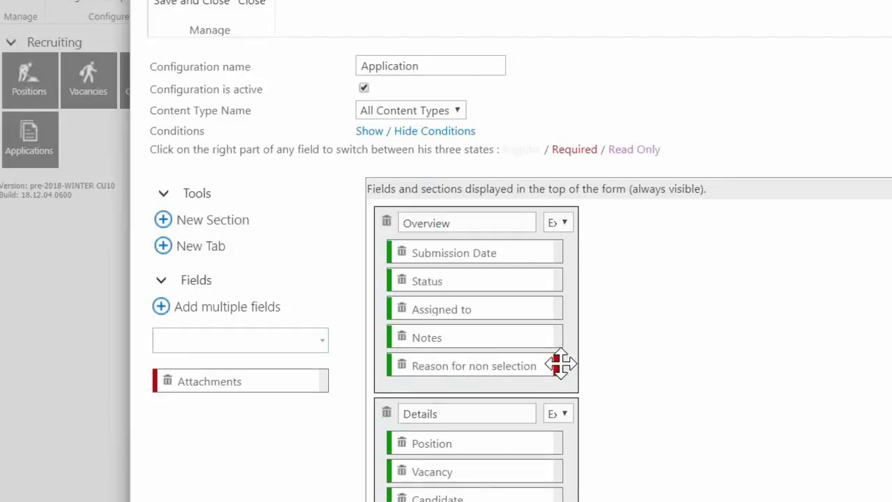
pyautogui.click(558, 366)
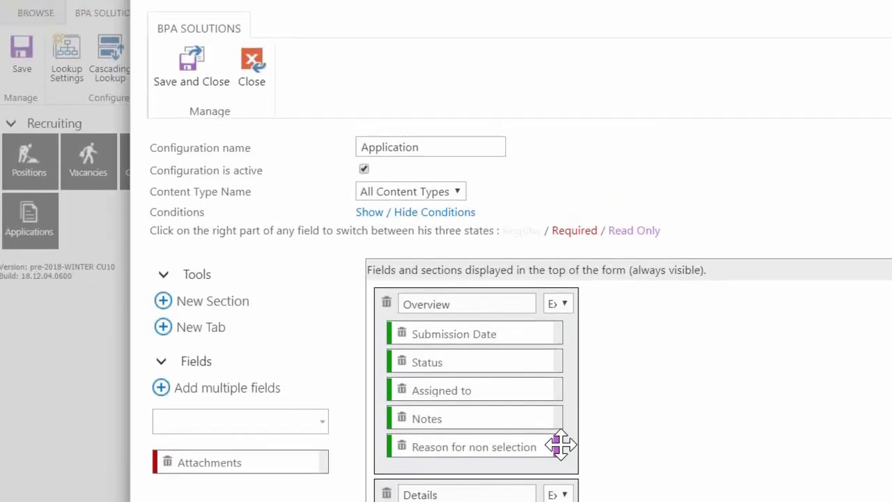
pyautogui.click(253, 83)
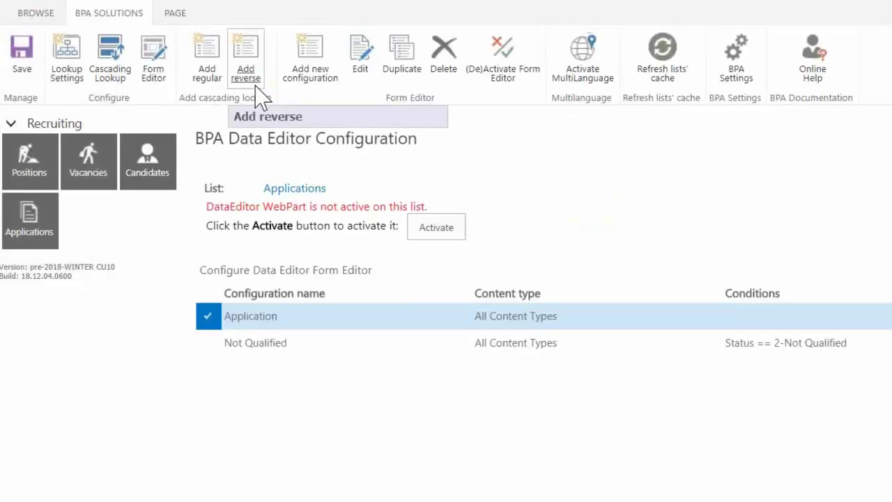
# Review the Not Qualified form configuration's Details section and close it
pyautogui.click(209, 342)
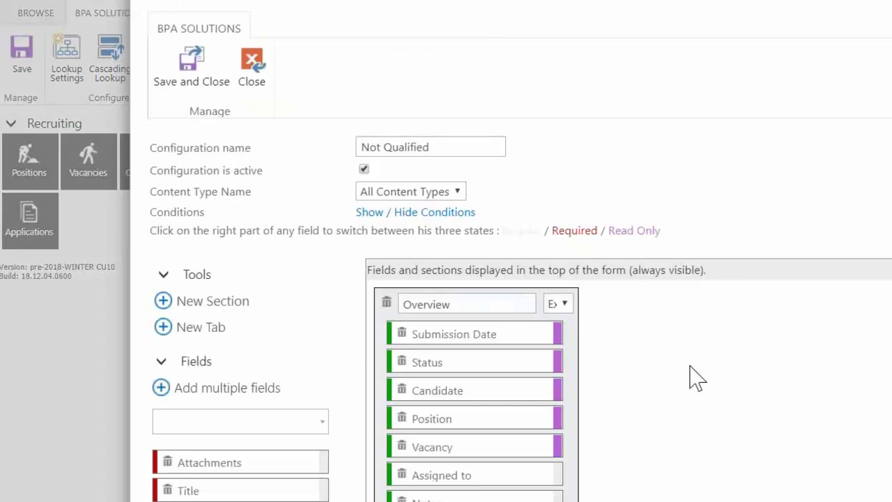
pyautogui.scroll(-1, 691, 402)
pyautogui.scroll(-1, 691, 403)
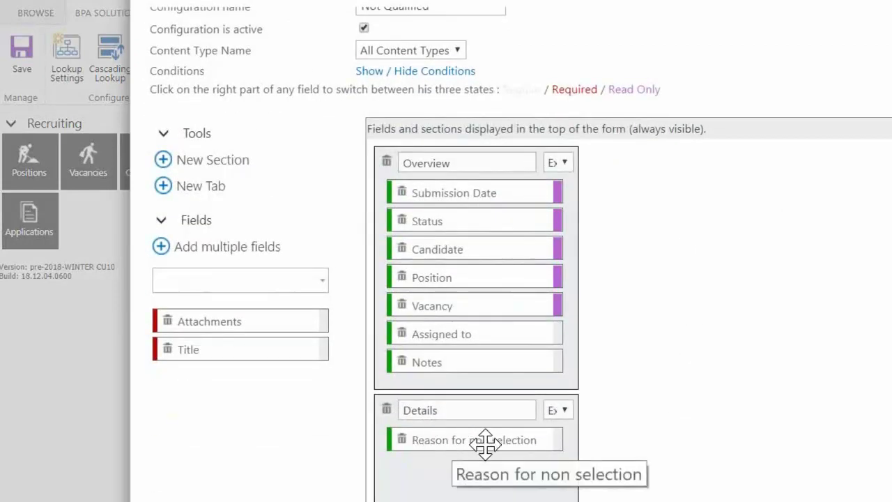
pyautogui.scroll(1, 485, 443)
pyautogui.scroll(1, 485, 443)
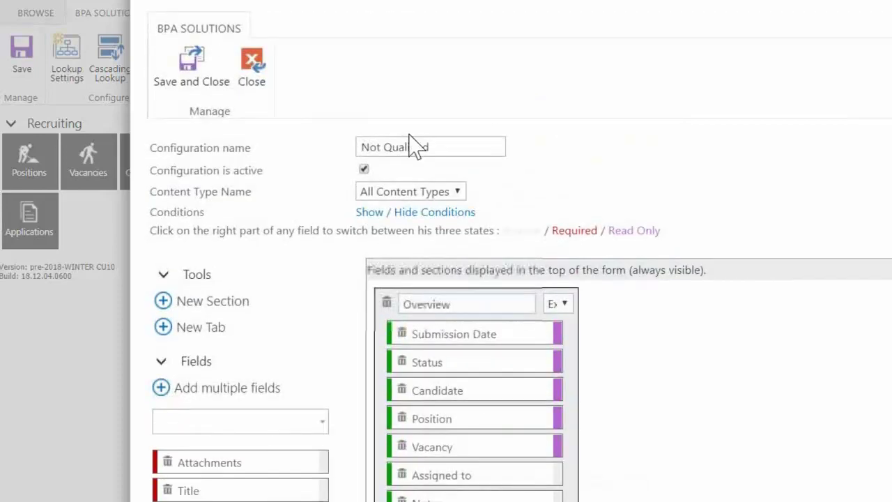
pyautogui.moveTo(450, 145); pyautogui.dragTo(354, 139)
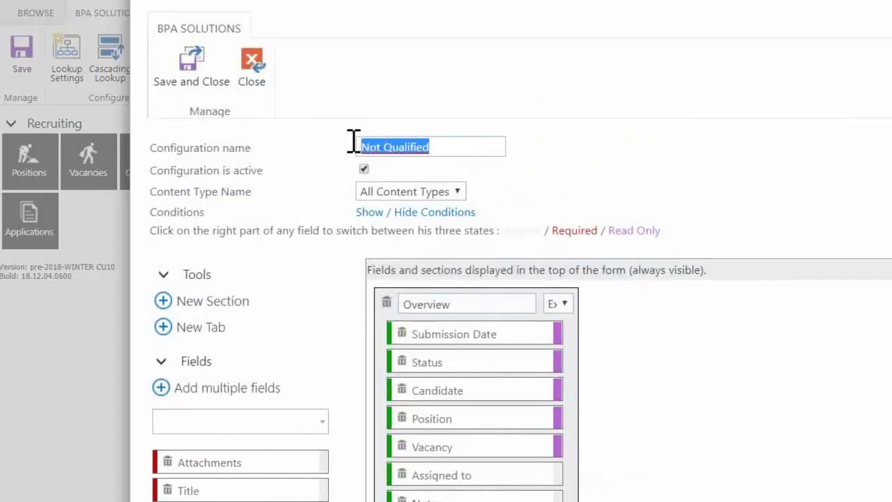
pyautogui.click(254, 77)
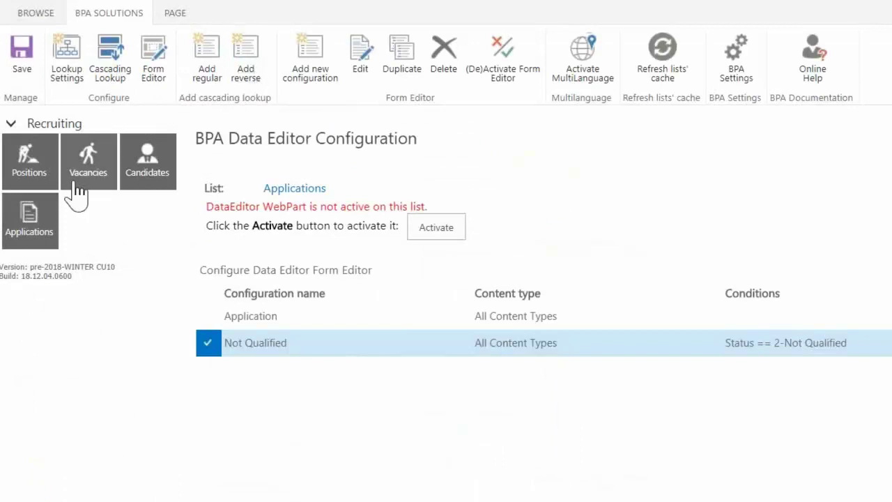
# Start a new application with Submission Date 12/4/2018
pyautogui.click(29, 223)
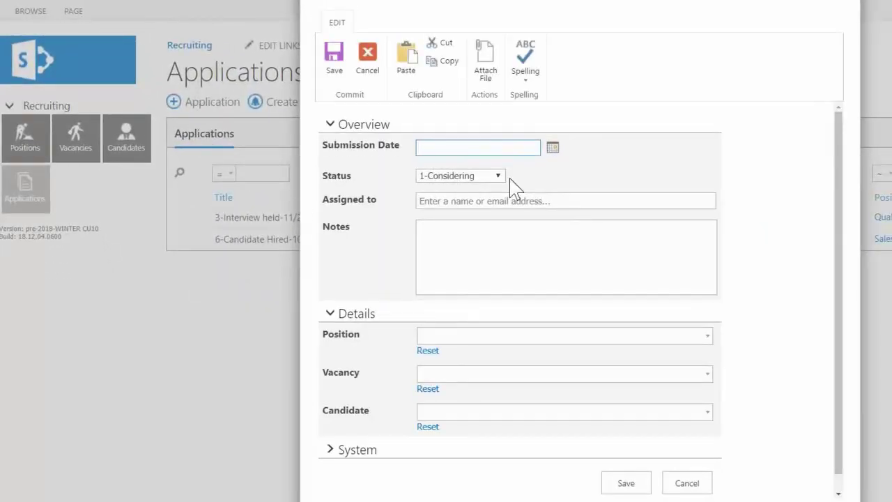
pyautogui.click(553, 149)
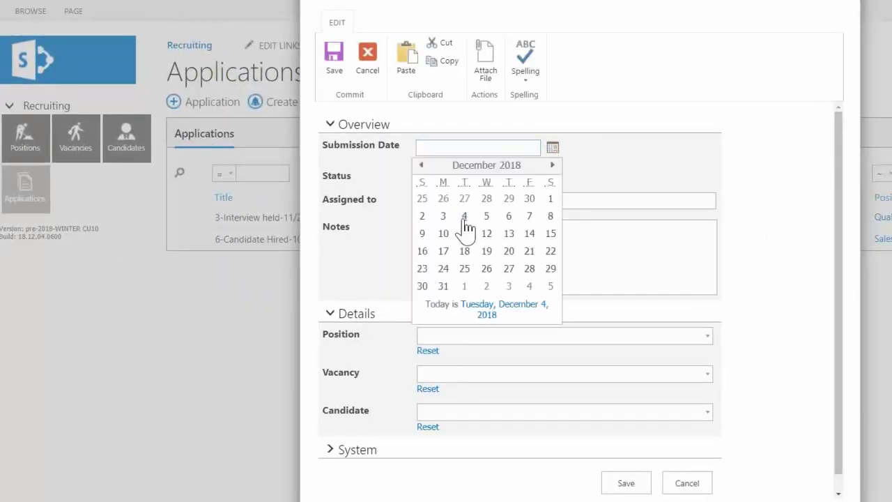
pyautogui.click(463, 215)
pyautogui.click(460, 454)
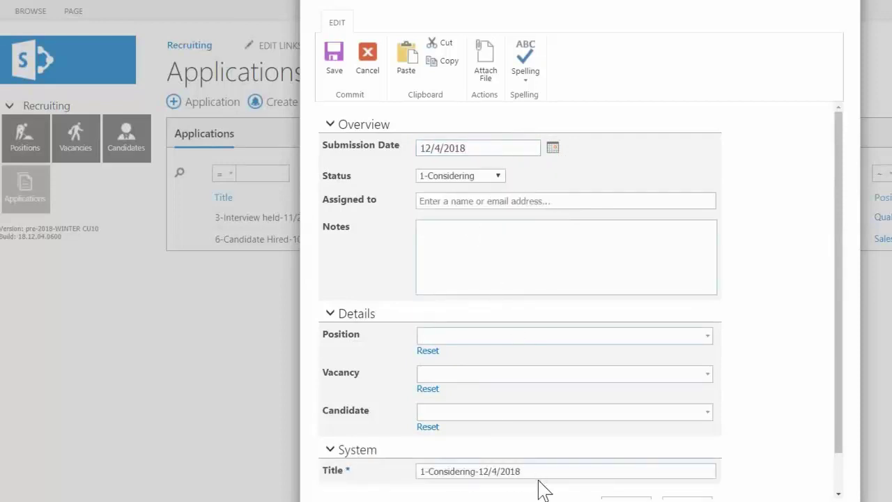
pyautogui.click(353, 450)
# Assign it to 'bon…', choose Quality Manager, Geneva-10/3/2018 vacancy and a candidate, then save
pyautogui.click(432, 199)
pyautogui.write('bor')
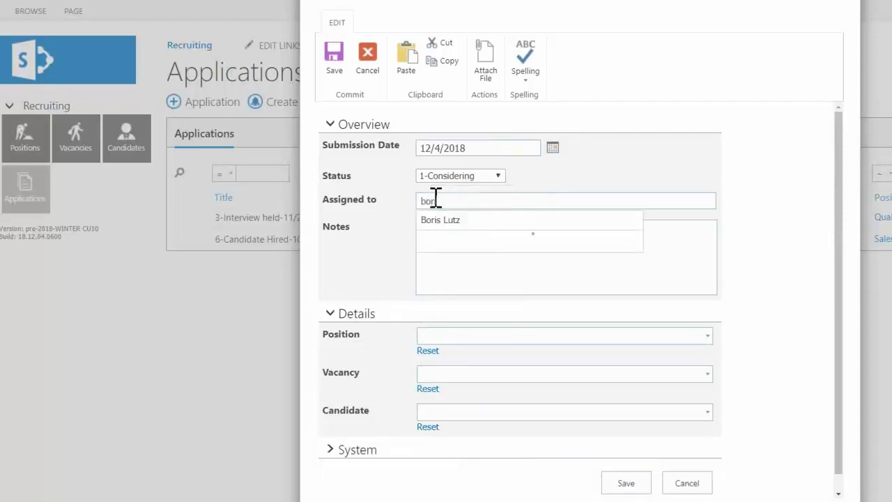
pyautogui.write('n')
pyautogui.click(441, 220)
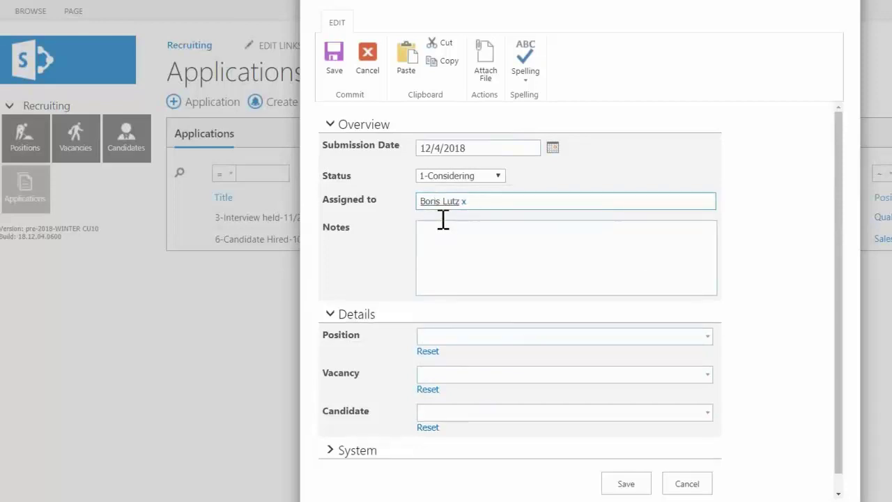
pyautogui.click(448, 337)
pyautogui.write('qual')
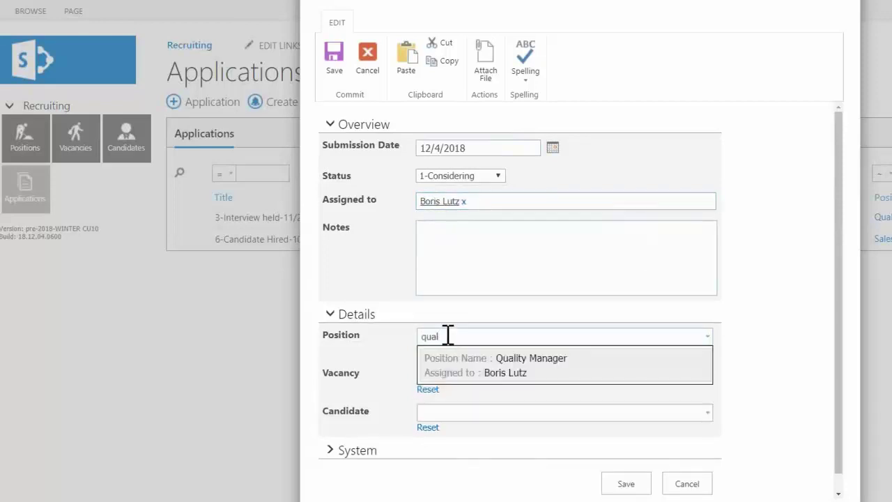
pyautogui.click(468, 373)
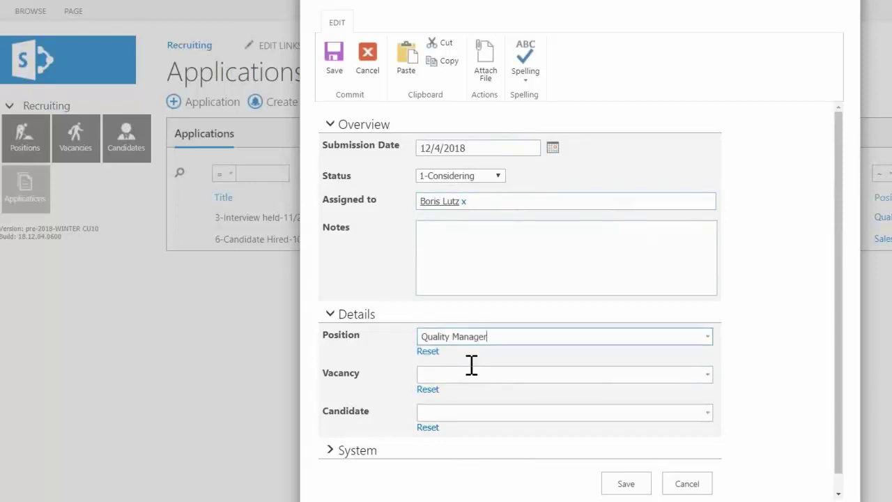
pyautogui.click(432, 376)
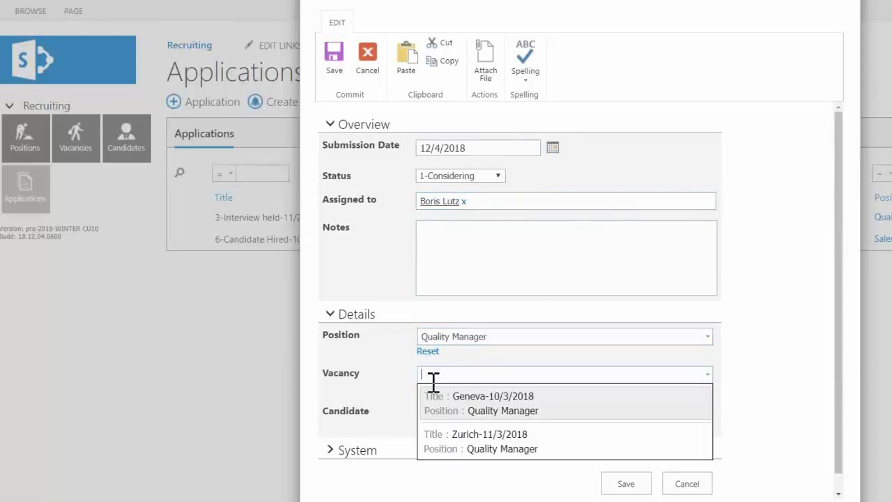
pyautogui.click(471, 408)
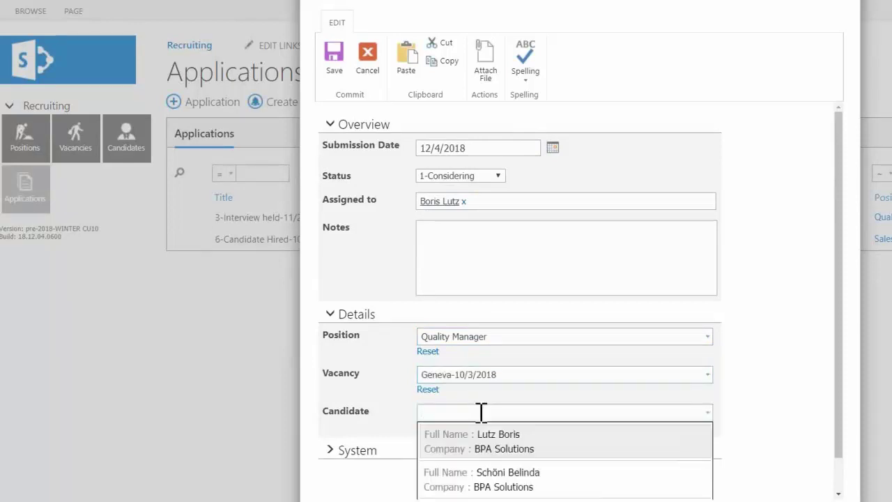
pyautogui.click(499, 478)
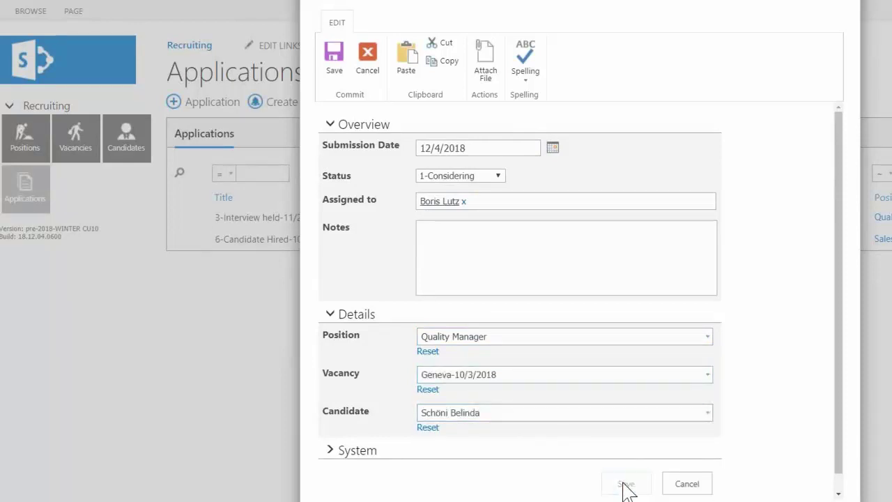
pyautogui.click(626, 486)
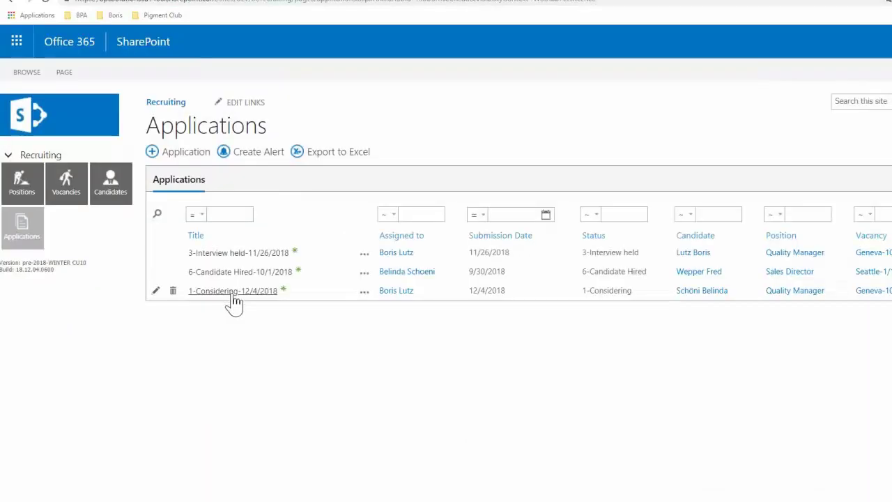
# Attach the CV .docx from Downloads to the new application, then view its tasks list
pyautogui.click(234, 296)
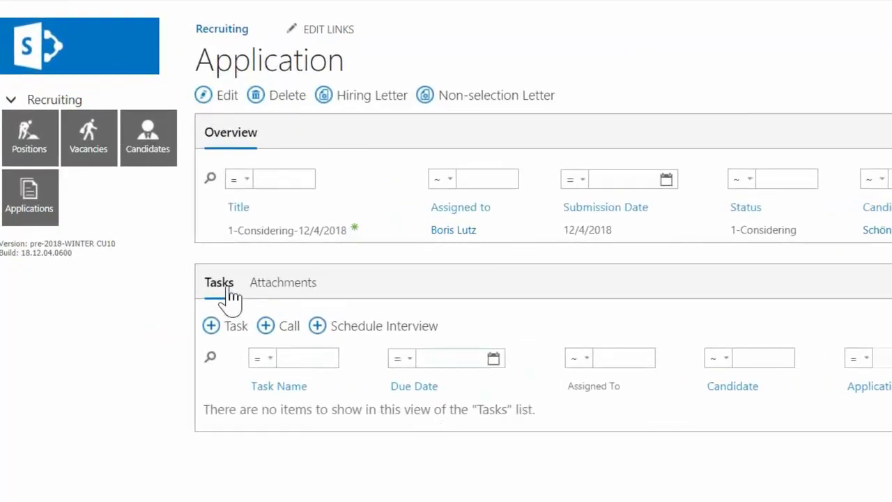
pyautogui.click(286, 298)
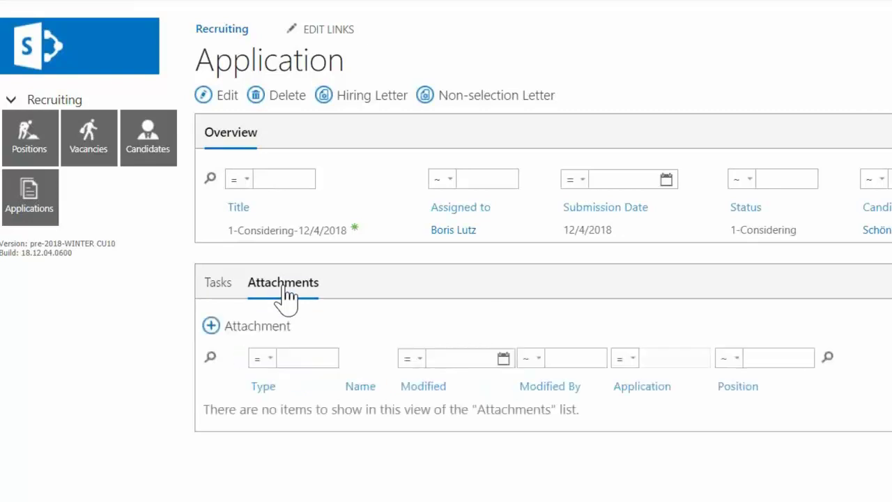
pyautogui.moveTo(763, 100)
pyautogui.mouseDown()
pyautogui.moveTo(578, 261)
pyautogui.moveTo(328, 394)
pyautogui.mouseUp()
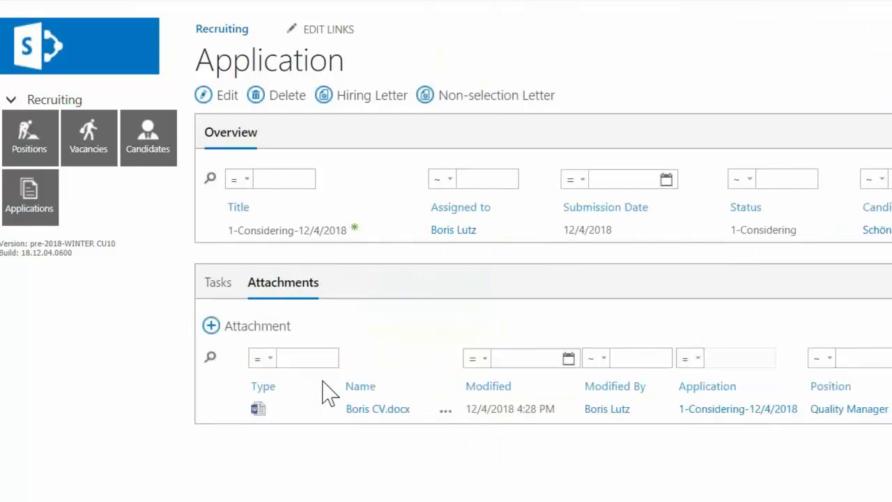
pyautogui.moveTo(444, 410)
pyautogui.click(232, 287)
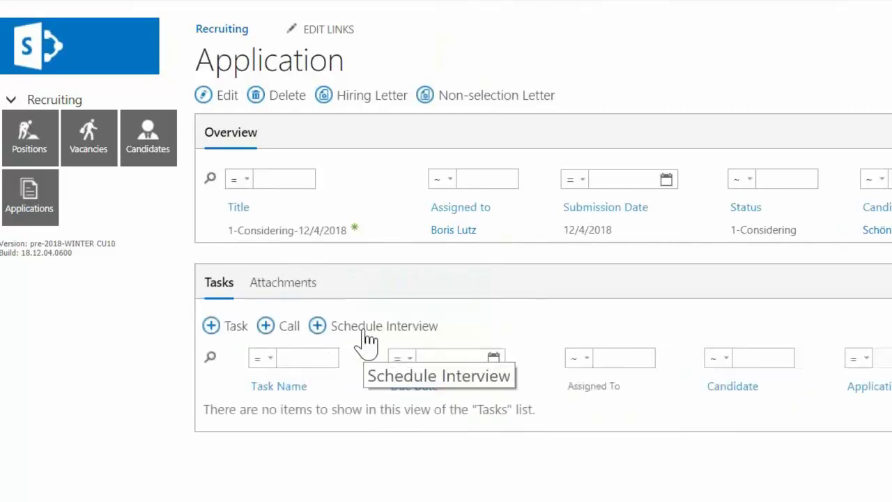
pyautogui.click(363, 330)
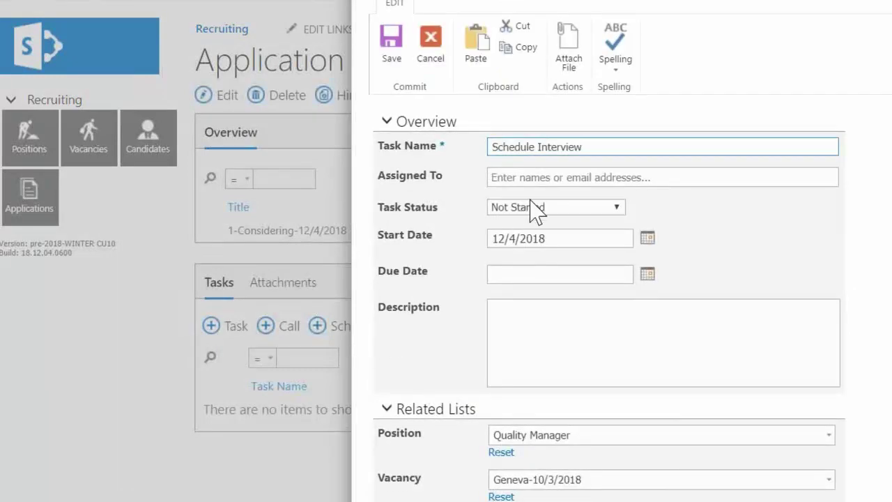
pyautogui.click(537, 177)
pyautogui.write('be')
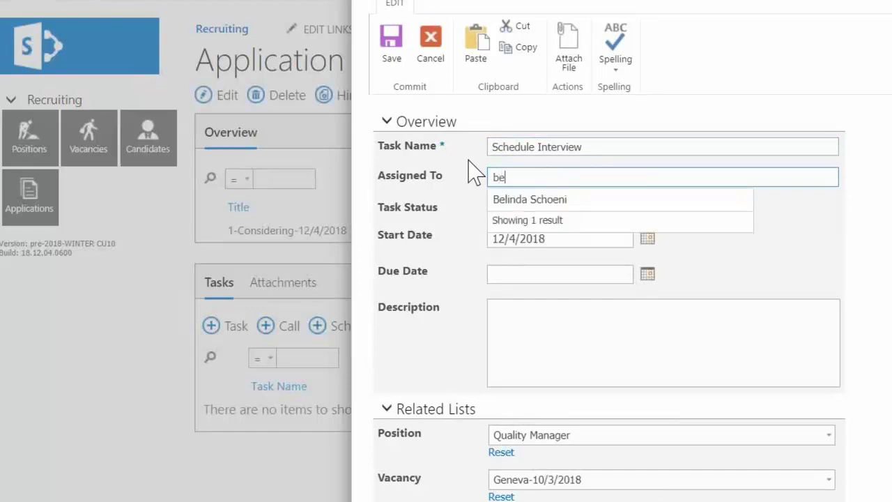
pyautogui.write('l')
pyautogui.click(537, 202)
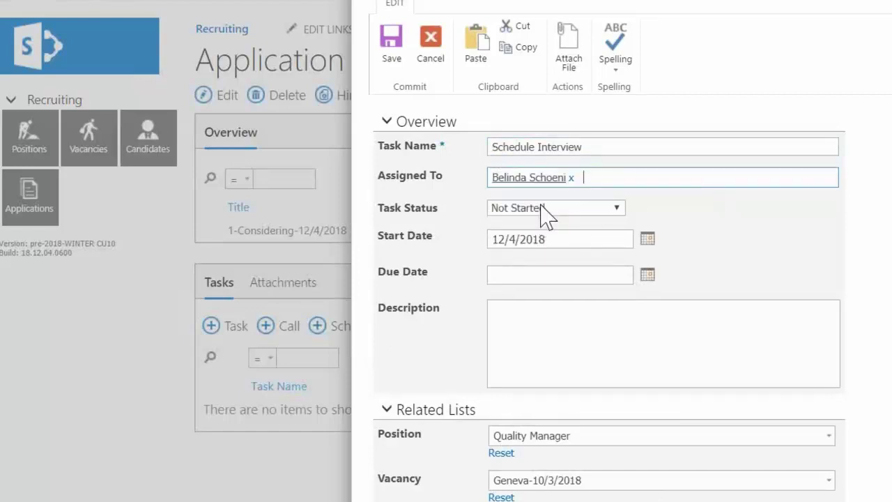
pyautogui.click(648, 274)
pyautogui.click(552, 394)
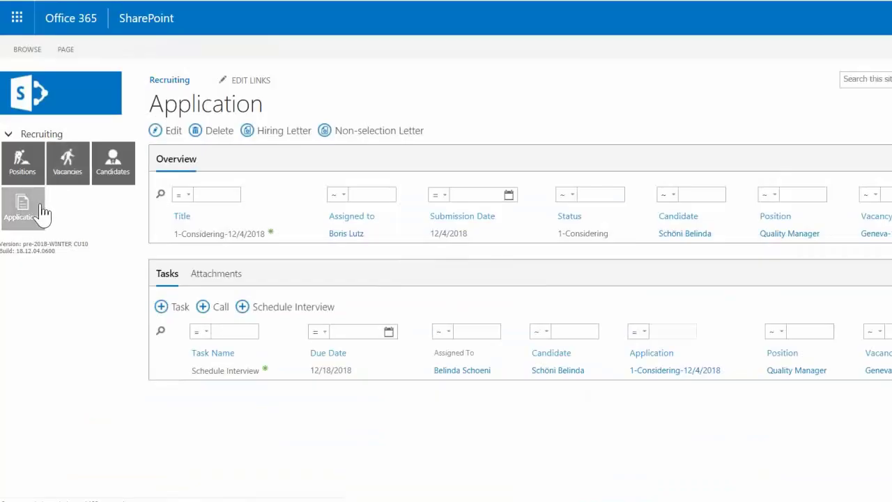
# Set the 12/4/2018 Quality Manager application's status to 2-Not Qualified
pyautogui.click(42, 213)
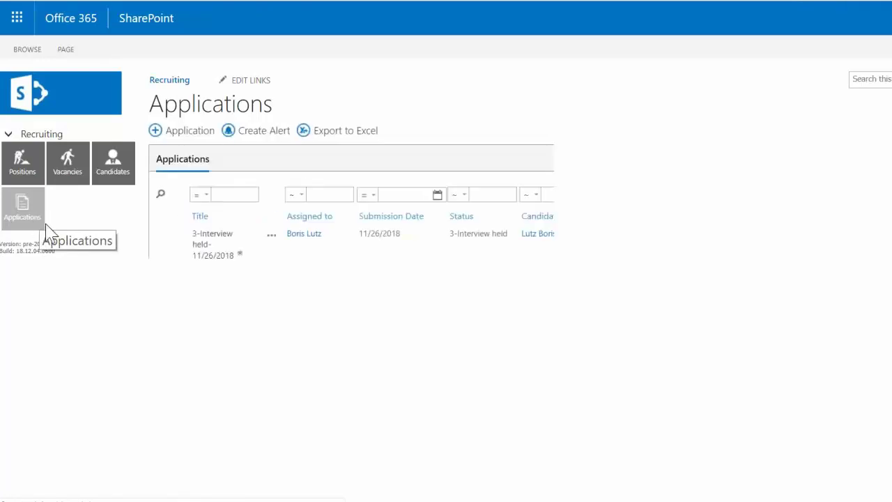
pyautogui.click(160, 274)
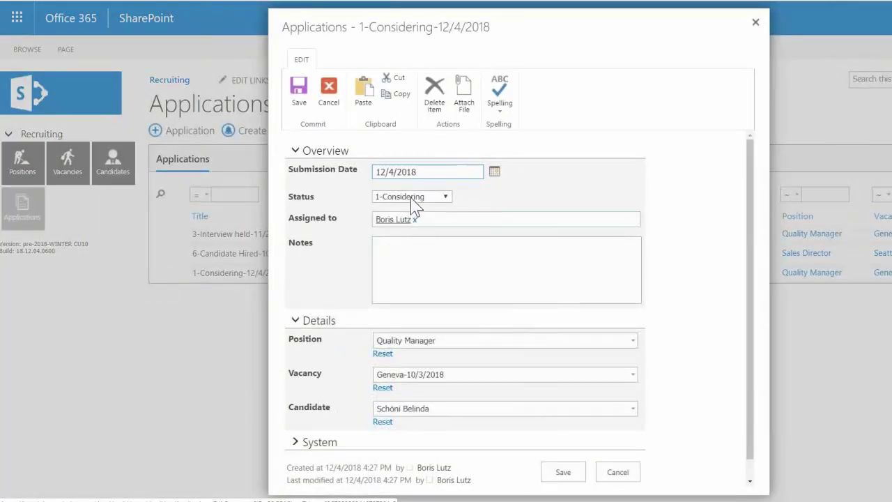
pyautogui.click(417, 198)
pyautogui.click(414, 230)
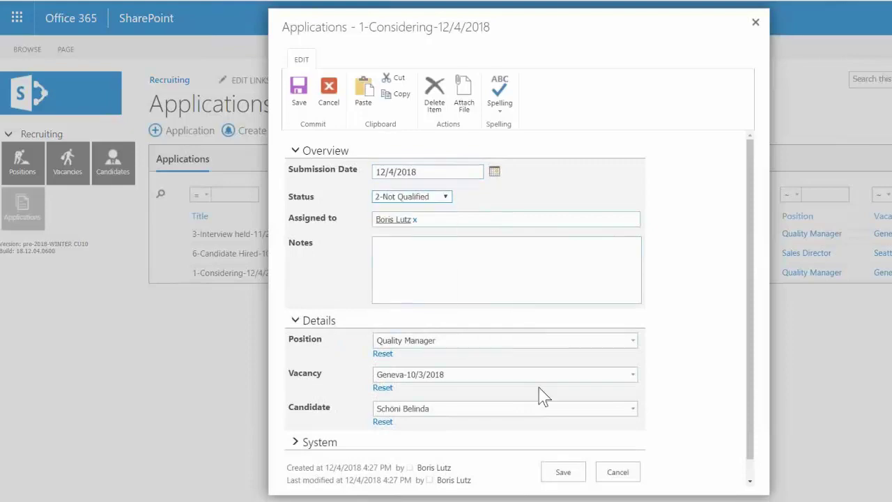
pyautogui.click(561, 473)
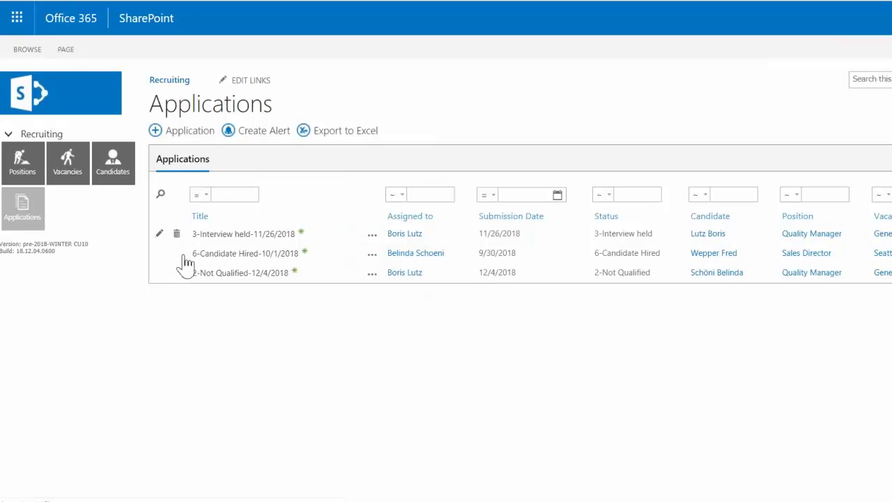
# Record Candidate's Choice as the application's reason for non selection
pyautogui.moveTo(167, 273)
pyautogui.click(160, 273)
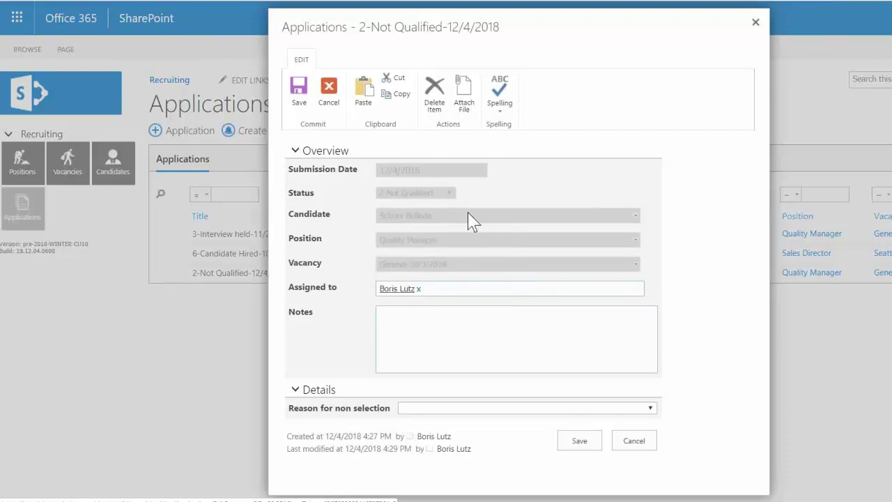
pyautogui.click(446, 410)
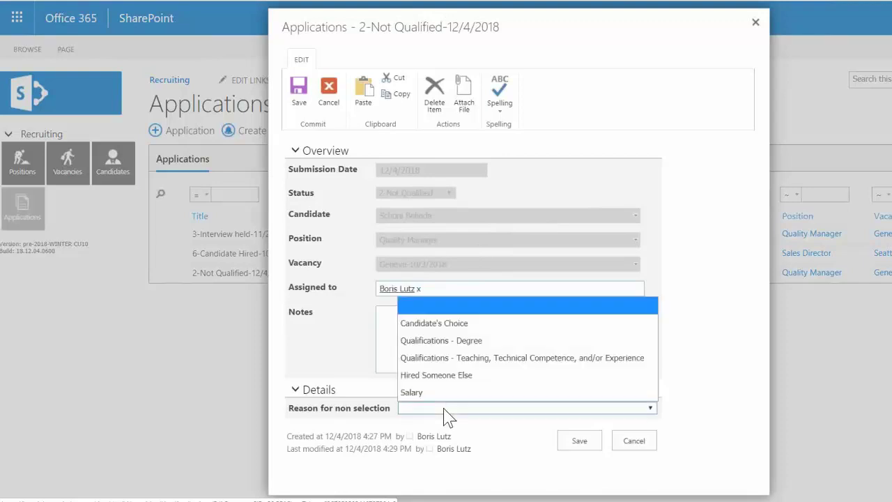
pyautogui.click(430, 326)
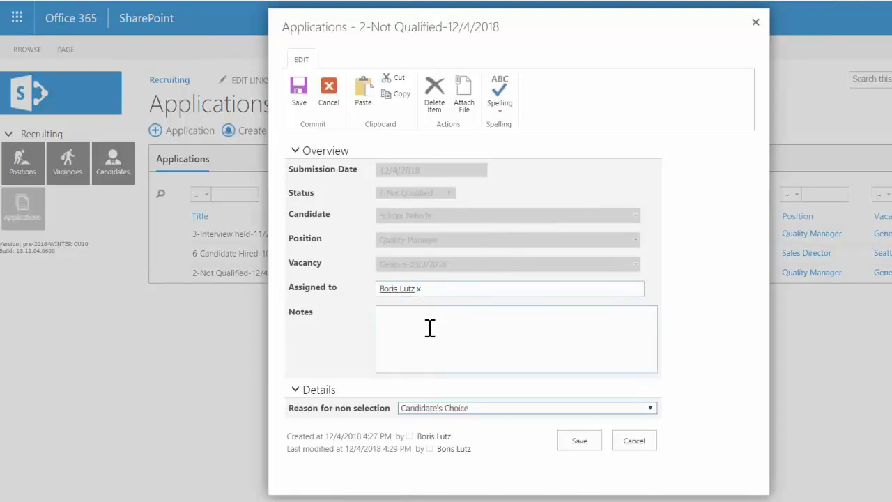
pyautogui.click(576, 443)
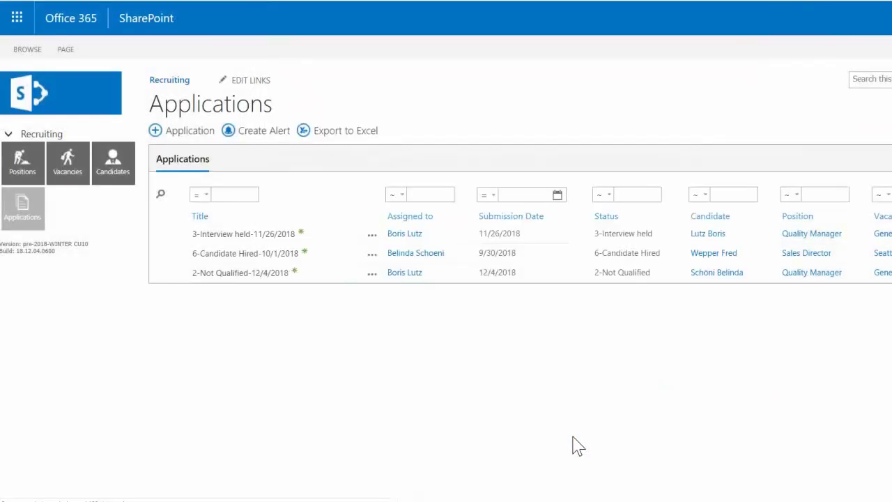
# Open the 3-Interview held 11/26/2018 application's details and switch it to edit mode
pyautogui.click(228, 276)
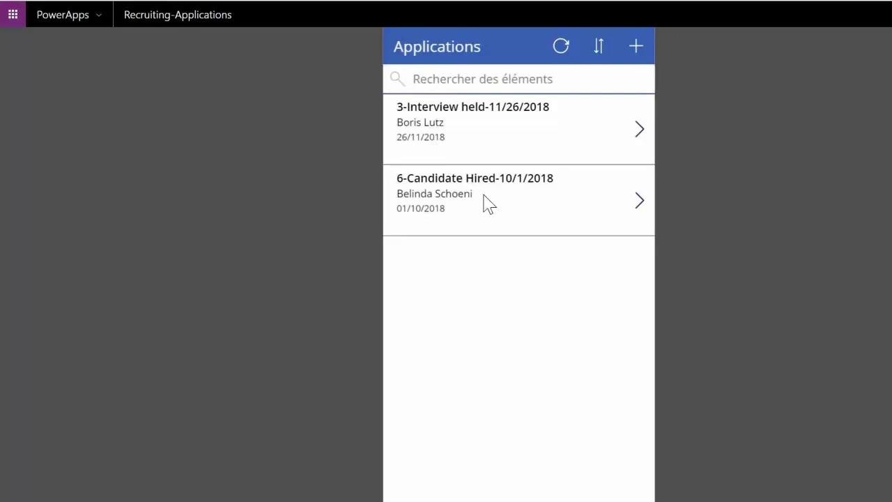
pyautogui.click(640, 130)
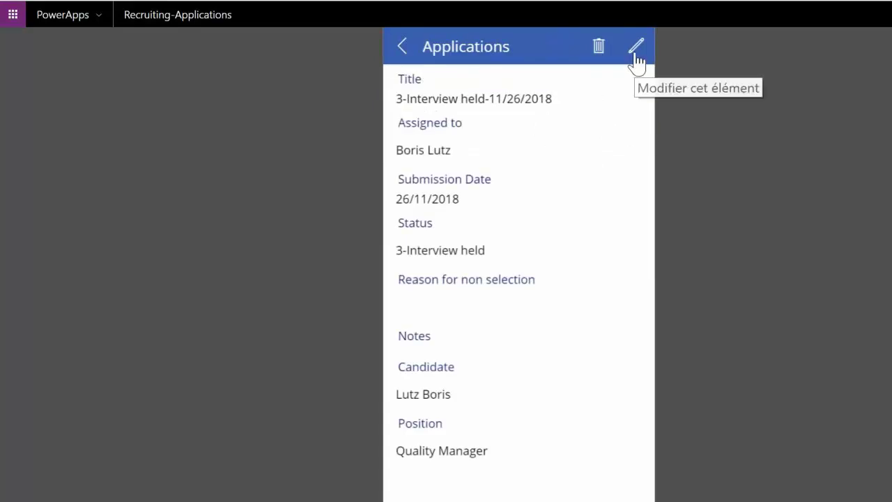
pyautogui.click(634, 48)
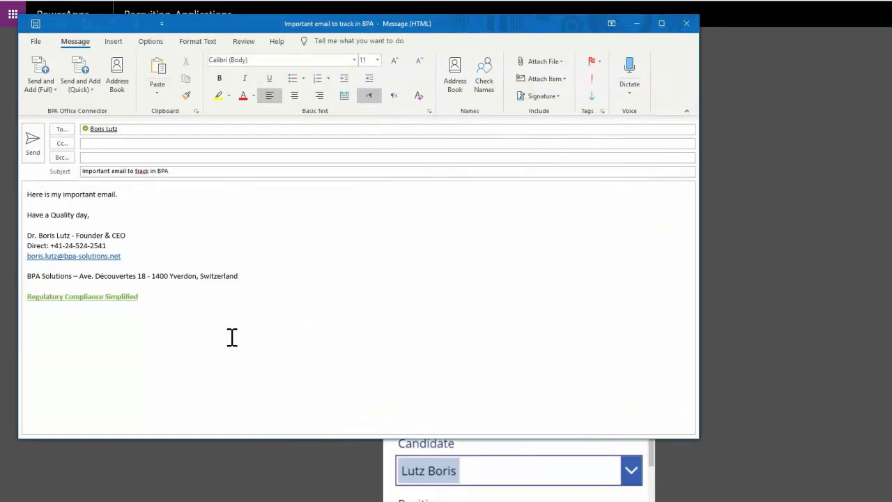
# Choose Email to Tasks from the Send and Add (Full) menu
pyautogui.click(49, 76)
pyautogui.click(61, 112)
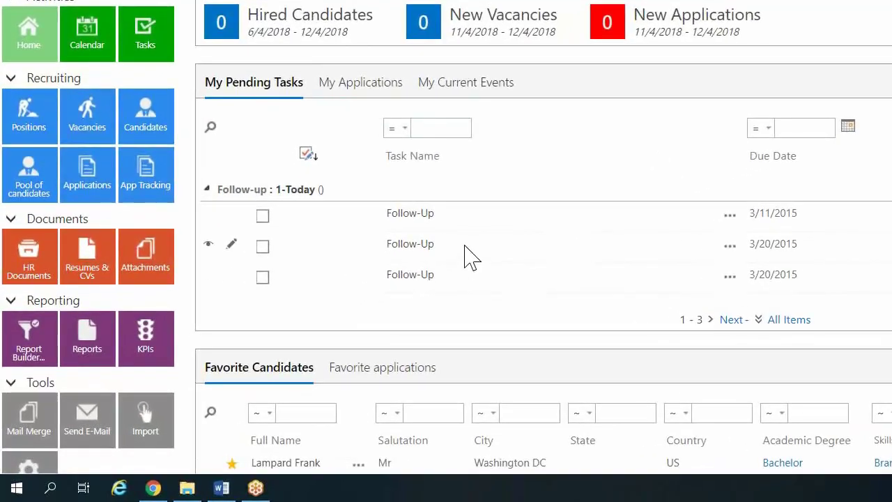
# Scroll the home cockpit down to Favorite Candidates and back up
pyautogui.scroll(-3, 390, 453)
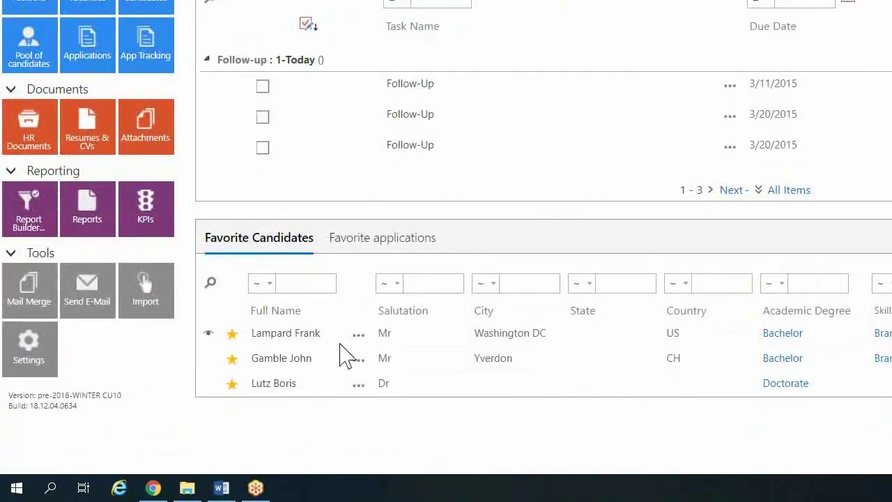
pyautogui.scroll(3, 205, 275)
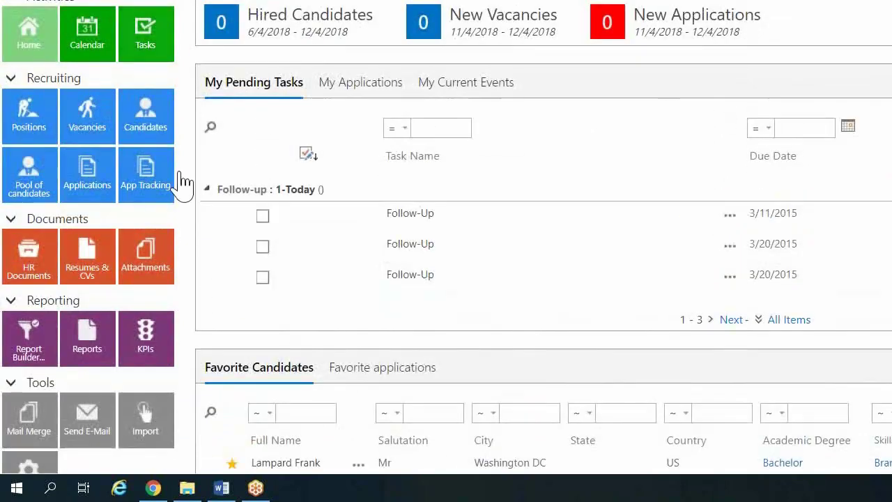
# Open the Applications list and check the 11/9/2015 application's follow-up options, picking none
pyautogui.click(89, 190)
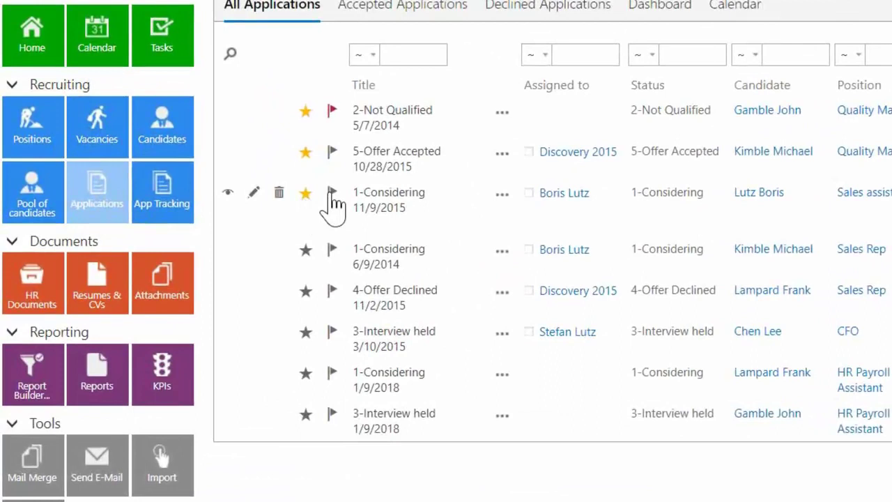
pyautogui.click(330, 194)
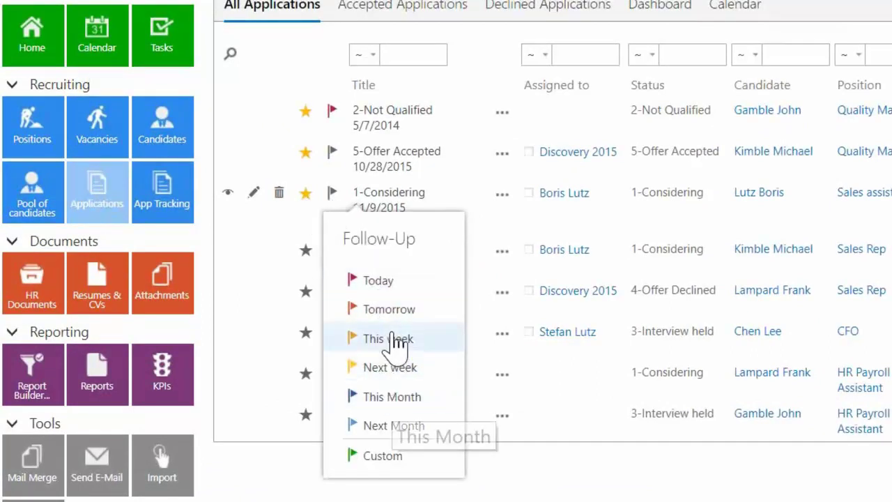
pyautogui.click(551, 476)
# Filter the applications by candidate 'bo' and view the submission date filter comparisons
pyautogui.click(791, 60)
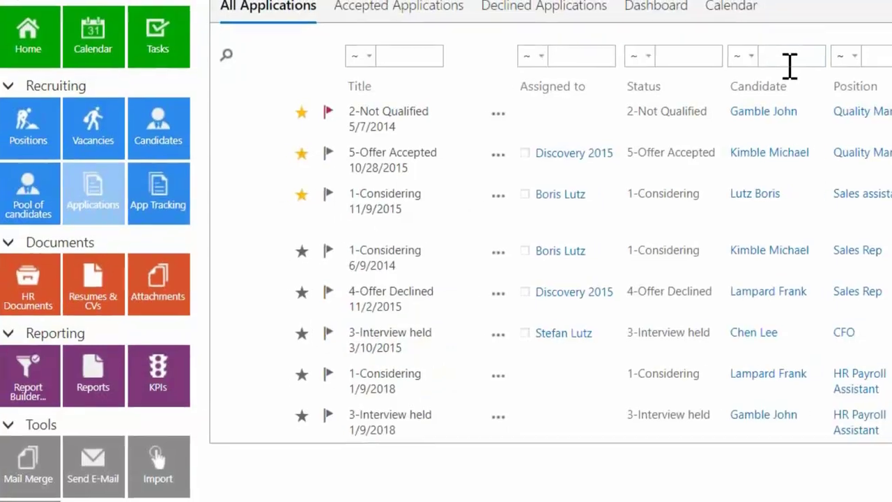
pyautogui.write('bor')
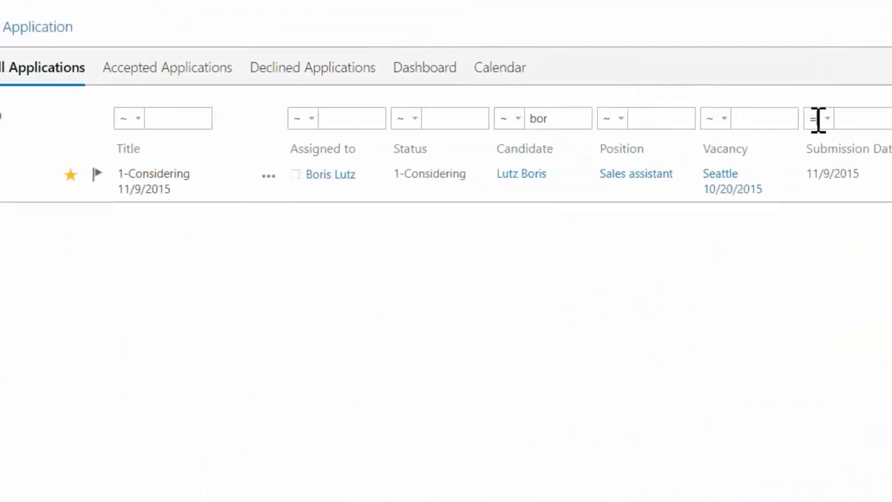
pyautogui.click(817, 119)
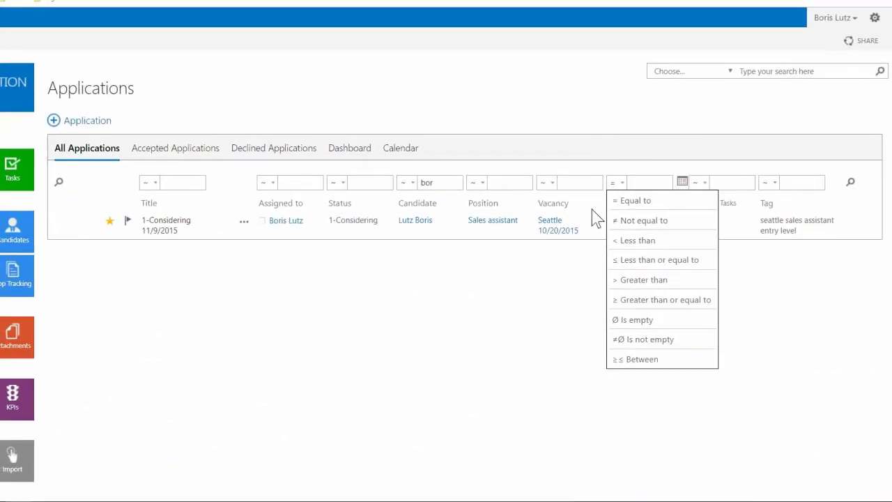
# Open the applications Dashboard and scroll down to the Reasons for non selection chart
pyautogui.click(356, 160)
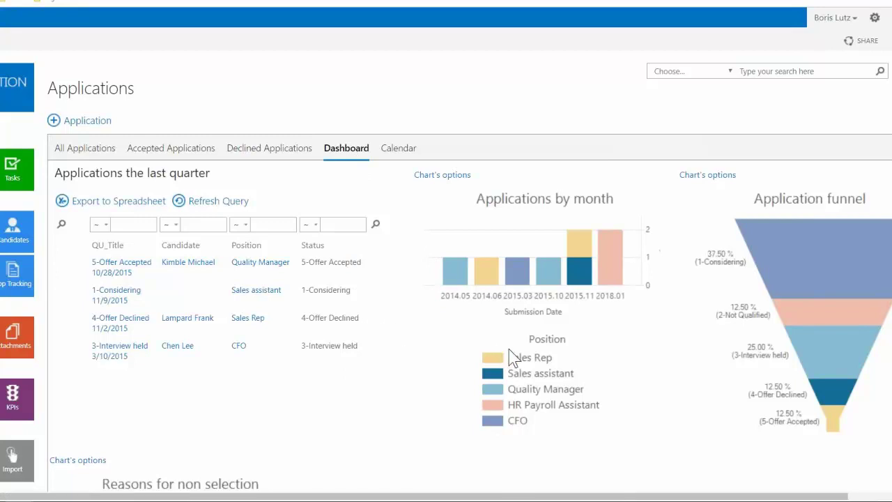
pyautogui.scroll(-1, 509, 348)
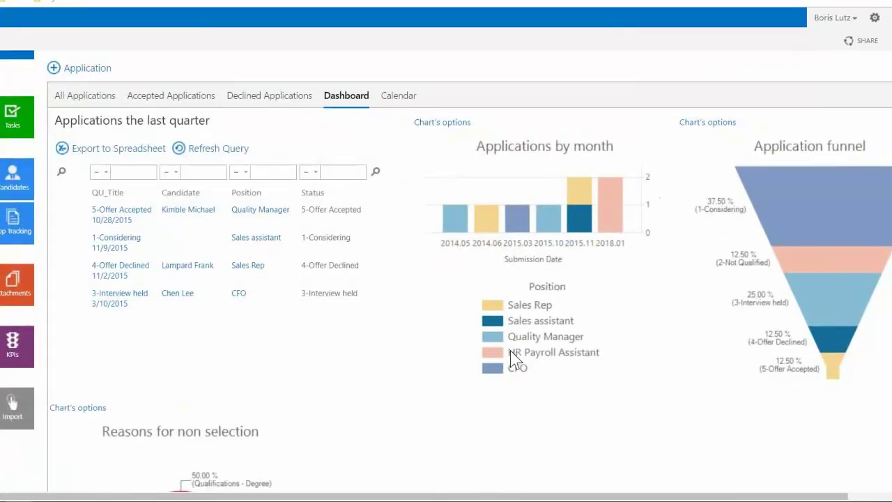
pyautogui.scroll(-2, 510, 348)
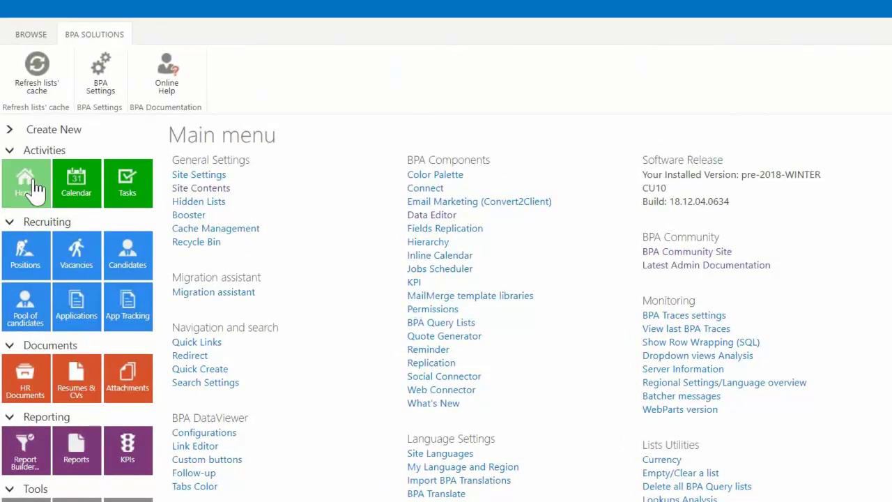
# Return to the BPA Solution Builder home page via the Home tile
pyautogui.click(49, 196)
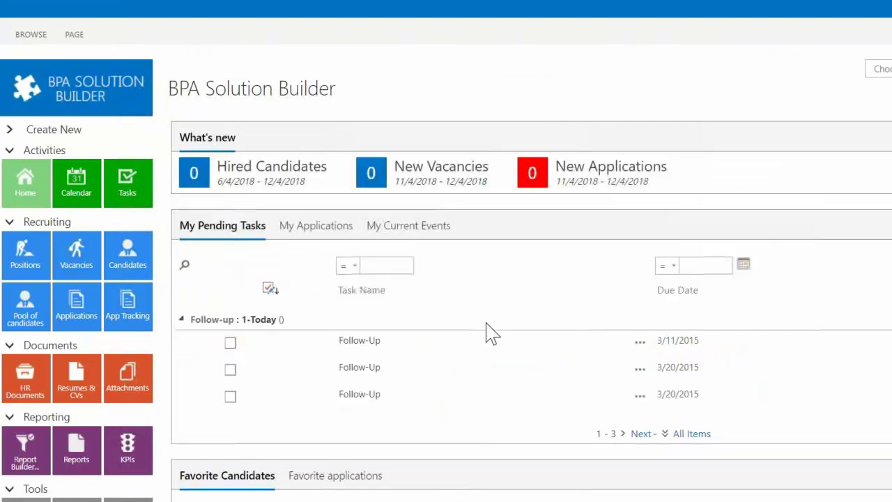